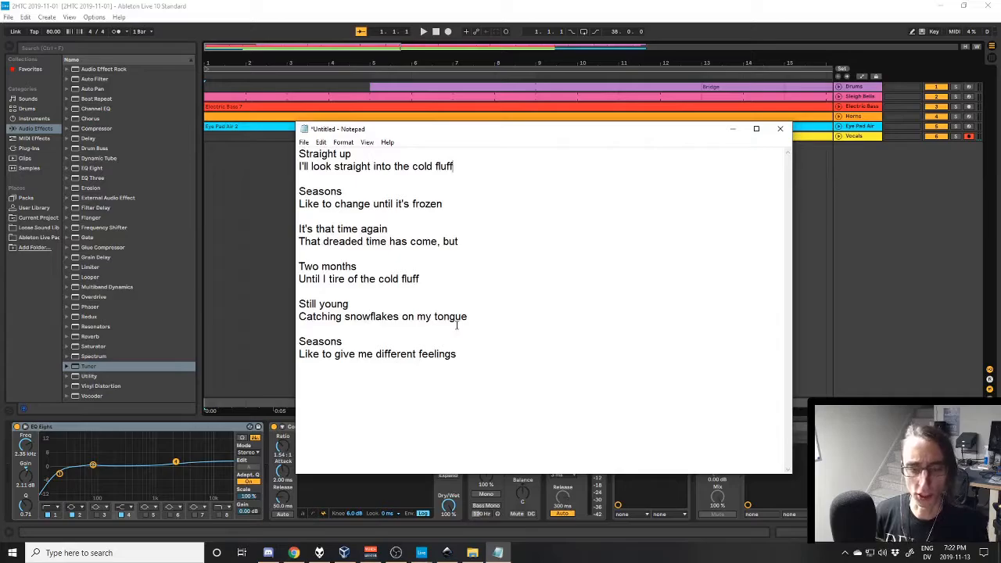
# - Examine the opening lyric couplet, "Straight up / I'll look straight into the cold fluff", highlighting both lines in Notepad
pyautogui.click(294, 553)
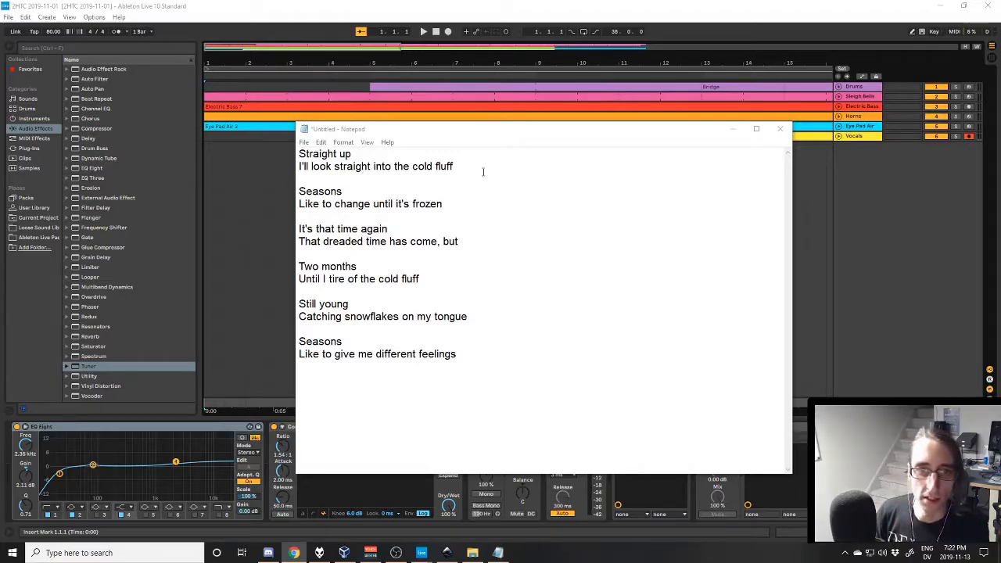
pyautogui.click(298, 164)
pyautogui.moveTo(298, 162)
pyautogui.mouseDown()
pyautogui.moveTo(348, 155)
pyautogui.moveTo(303, 156)
pyautogui.mouseUp()
pyautogui.click(380, 168)
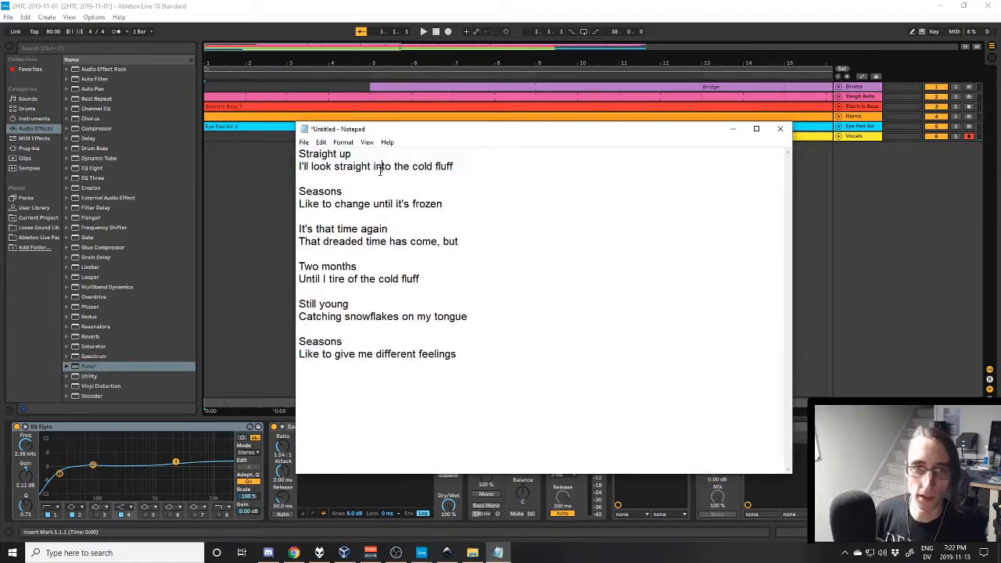
pyautogui.click(450, 11)
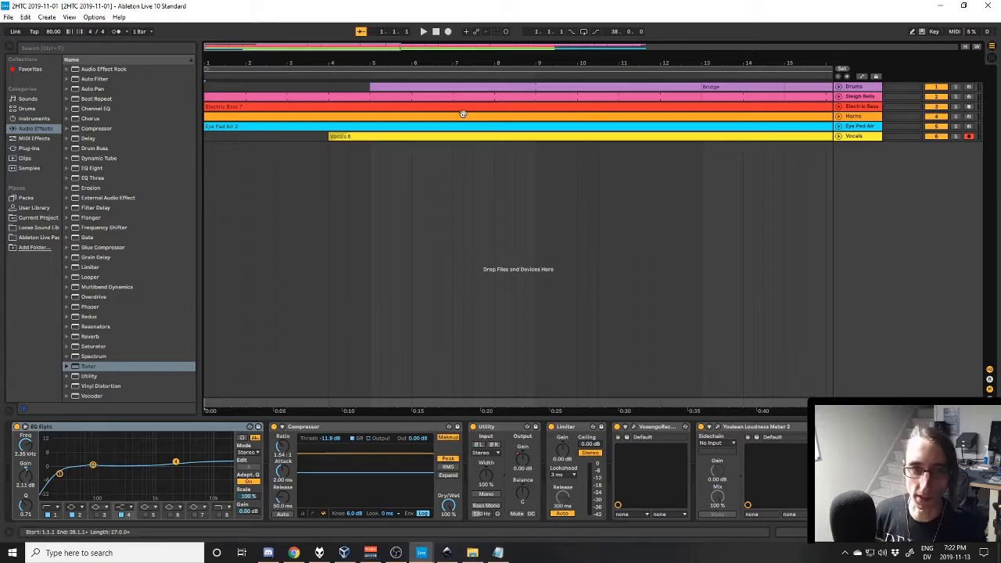
pyautogui.hotkey('alt', 'Tab')
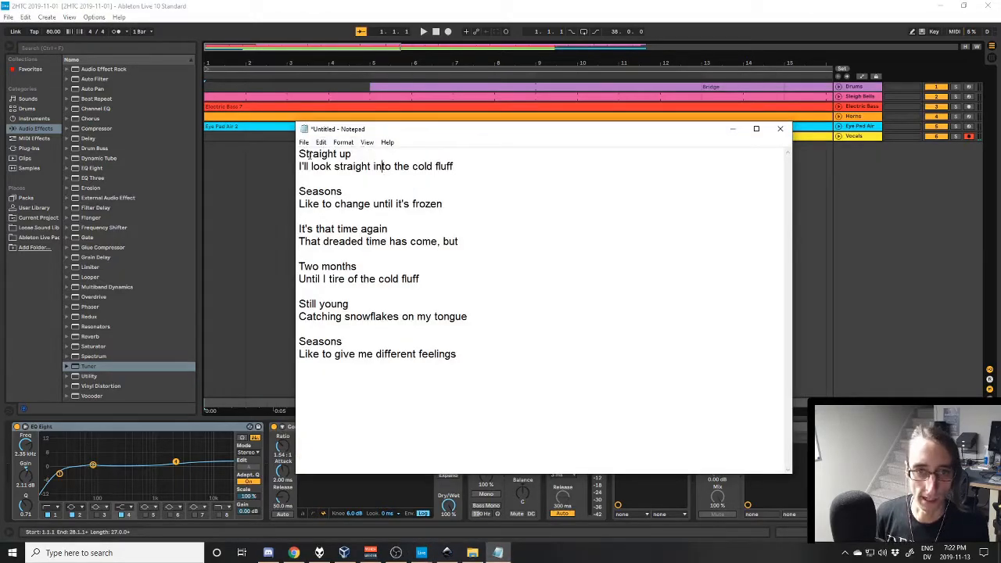
pyautogui.moveTo(299, 161); pyautogui.dragTo(484, 164)
pyautogui.click(484, 164)
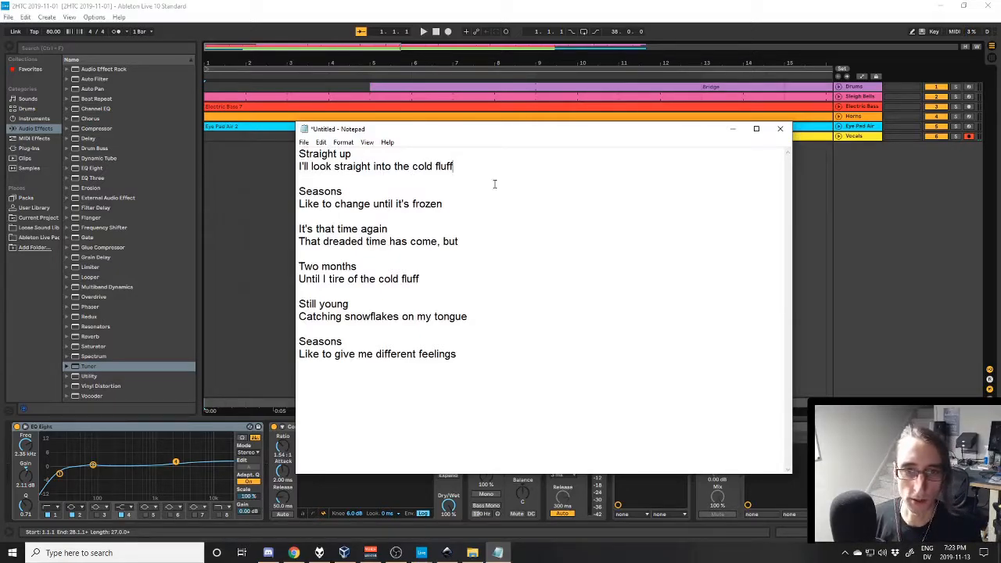
pyautogui.moveTo(453, 166); pyautogui.dragTo(305, 155)
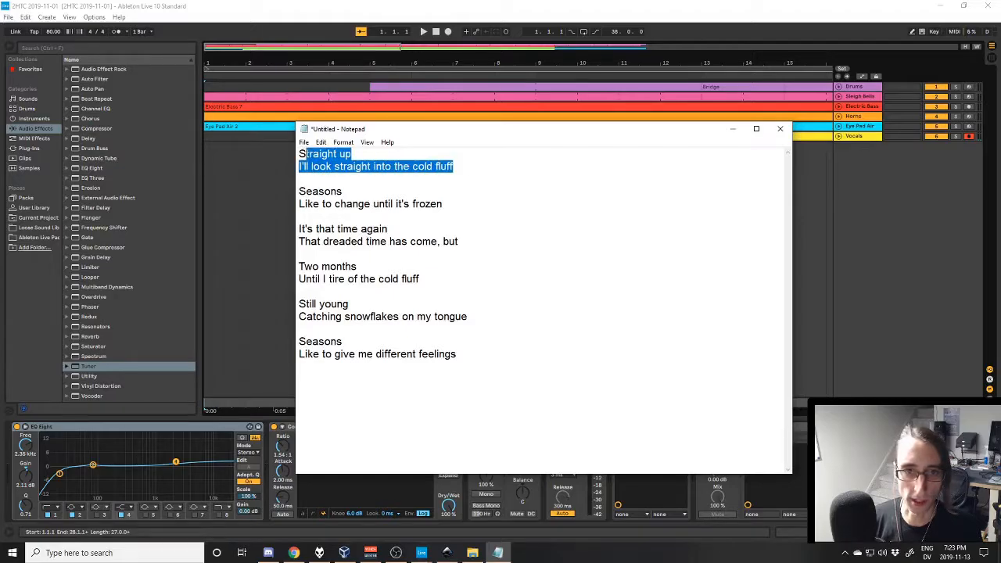
# - Check the rhyming line endings across the lyrics, highlighting words such as "fluff", "up", "come,", "months" and "feelings"
pyautogui.doubleClick(446, 166)
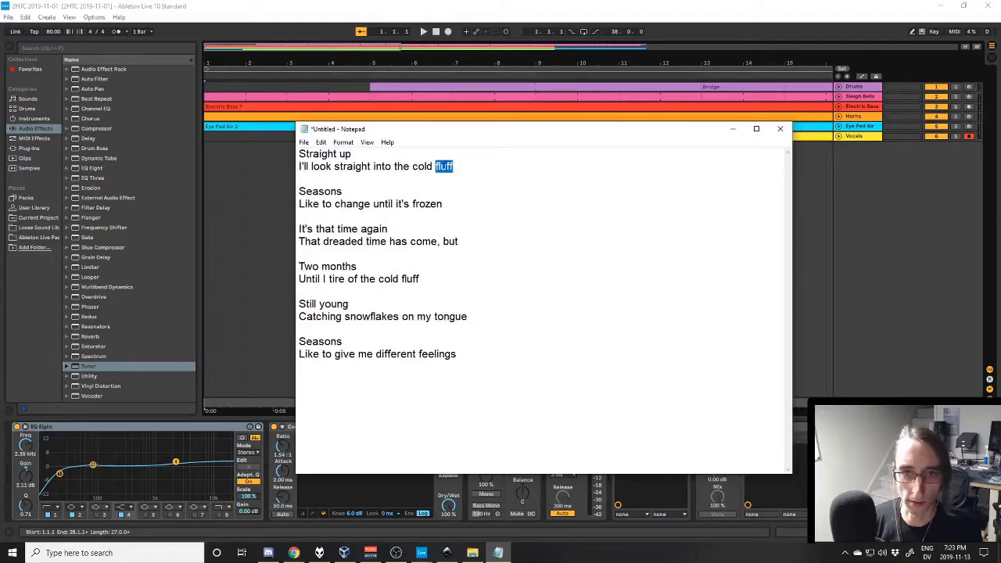
pyautogui.doubleClick(344, 154)
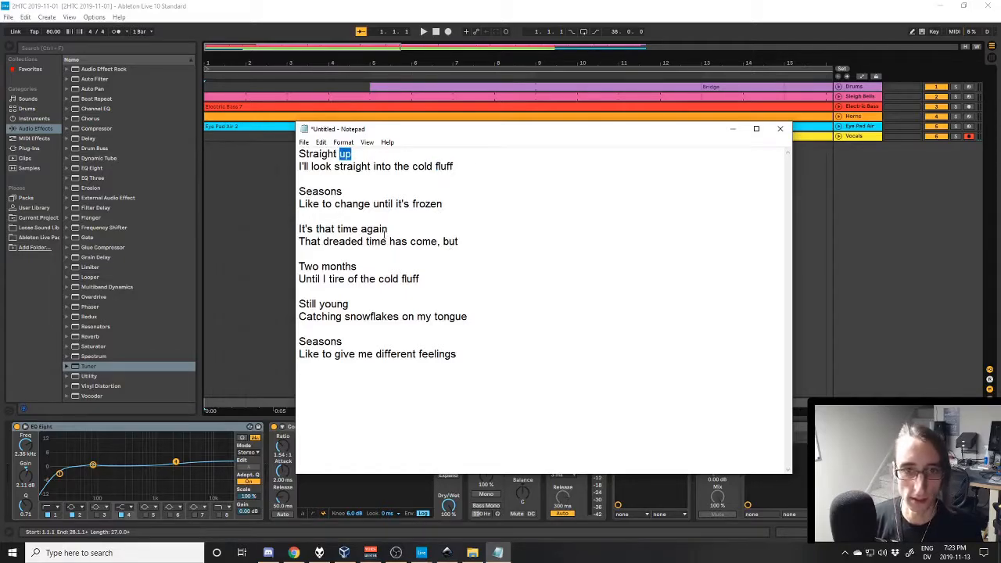
pyautogui.doubleClick(358, 229)
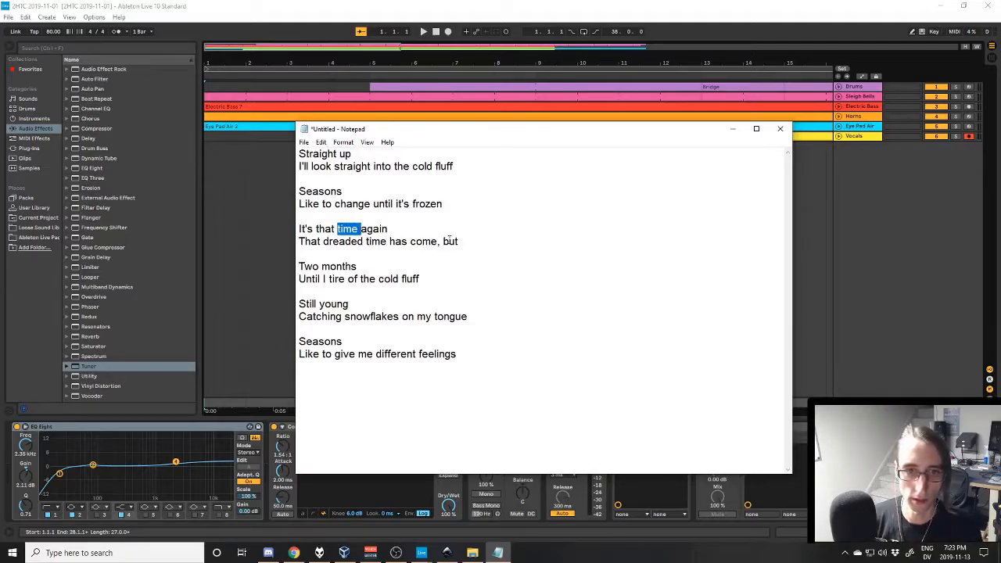
pyautogui.doubleClick(436, 243)
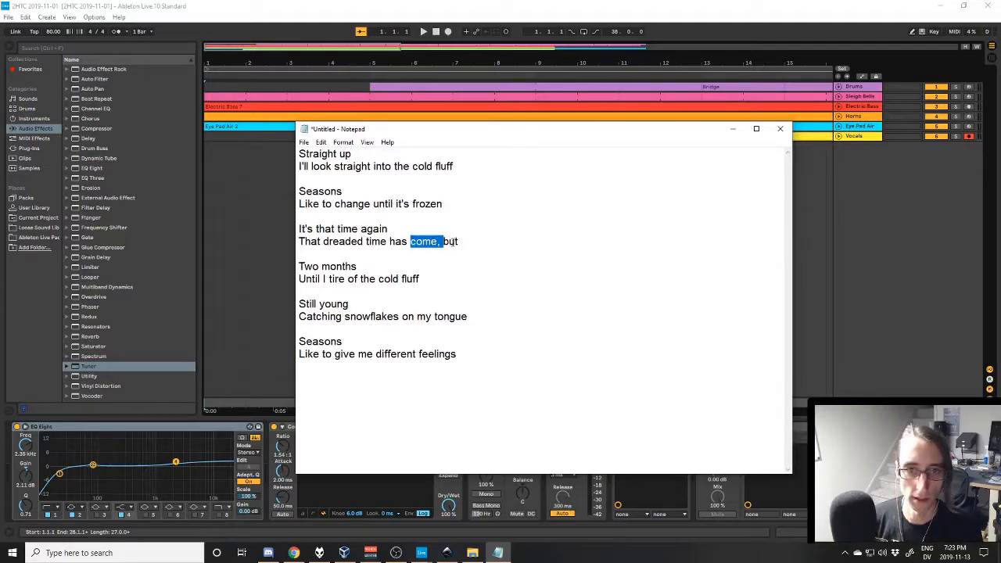
pyautogui.doubleClick(450, 242)
pyautogui.doubleClick(348, 266)
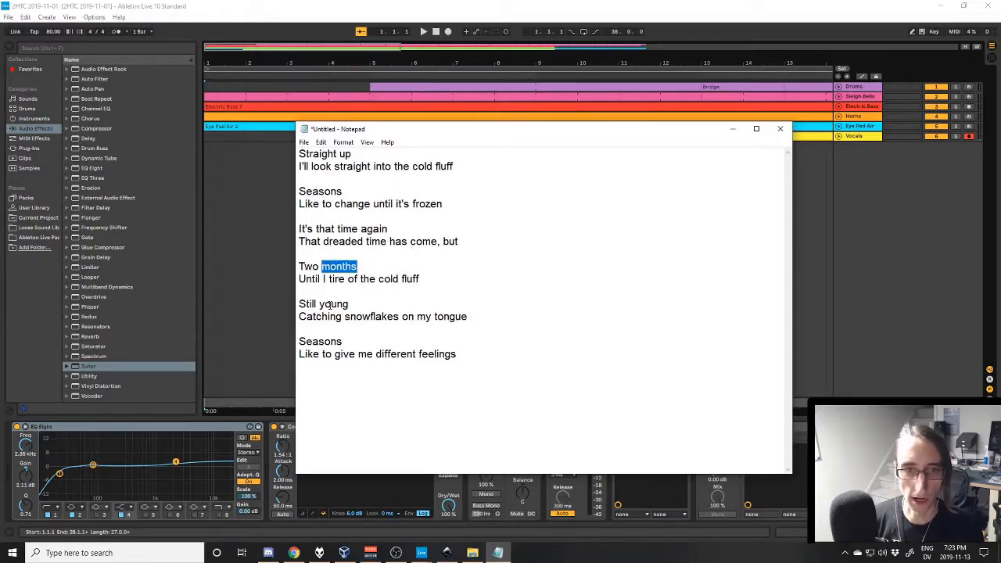
pyautogui.click(337, 346)
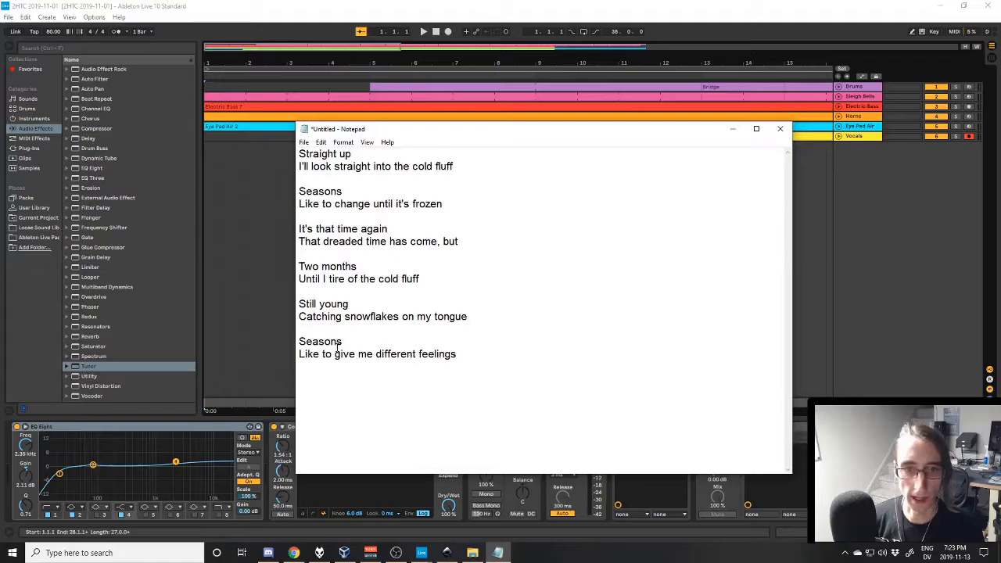
pyautogui.doubleClick(439, 354)
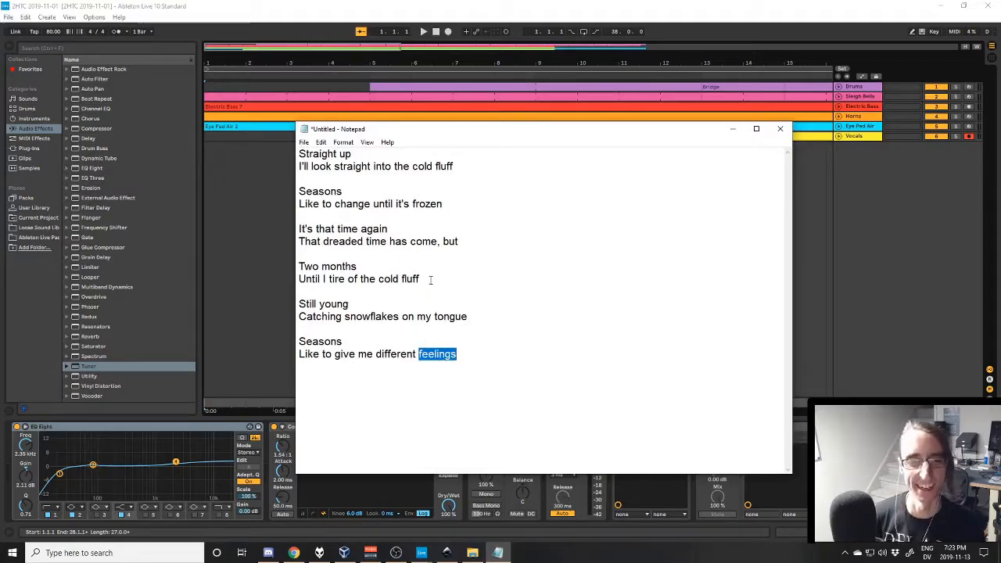
# - Read through the "It's that time again", "Two months" and "Still young" couplets, highlighting their lines one after another
pyautogui.click(486, 237)
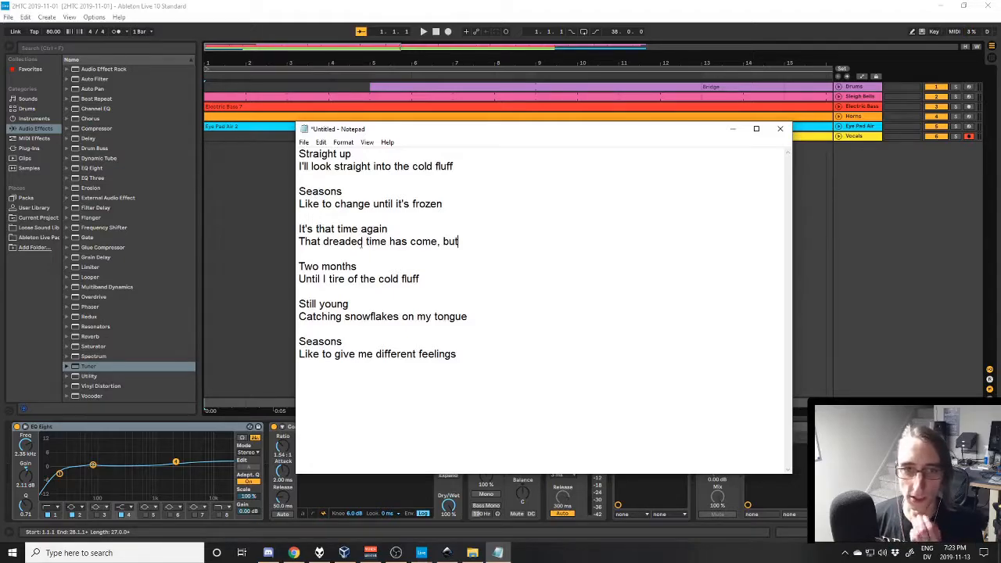
pyautogui.moveTo(300, 229)
pyautogui.mouseDown()
pyautogui.moveTo(458, 243)
pyautogui.moveTo(311, 243)
pyautogui.mouseUp()
pyautogui.click(480, 244)
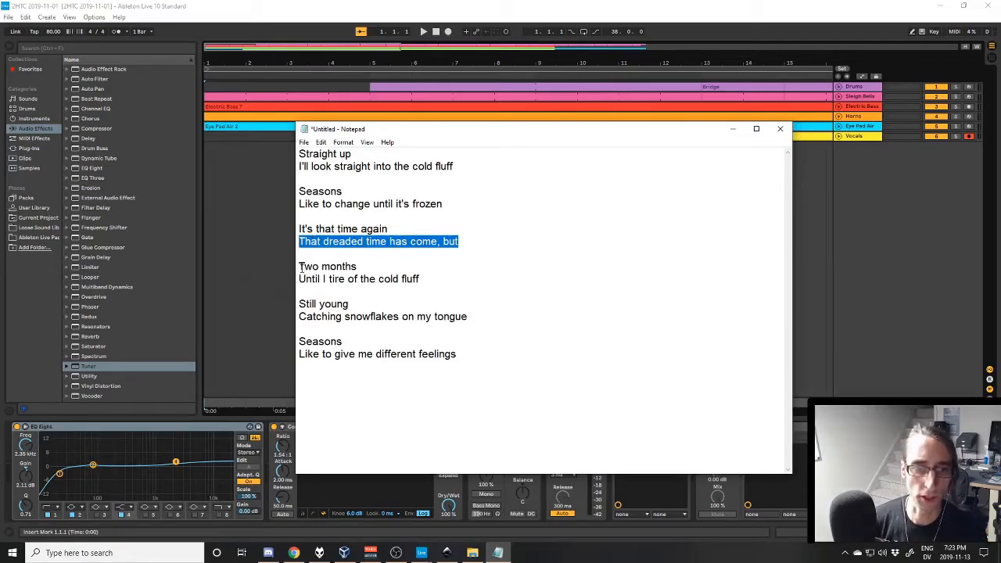
pyautogui.moveTo(301, 267); pyautogui.dragTo(431, 295)
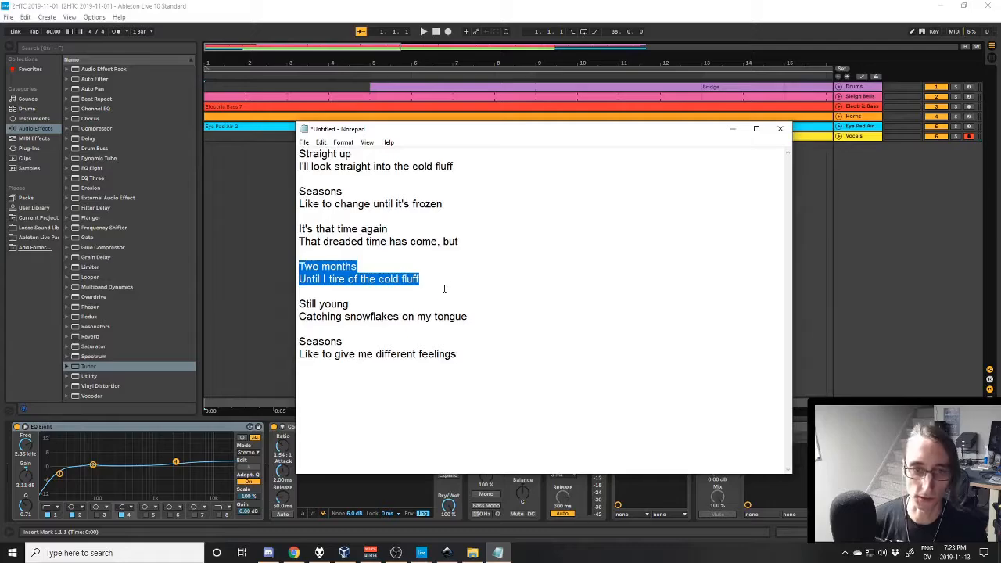
pyautogui.moveTo(442, 279); pyautogui.dragTo(386, 279)
pyautogui.click(385, 279)
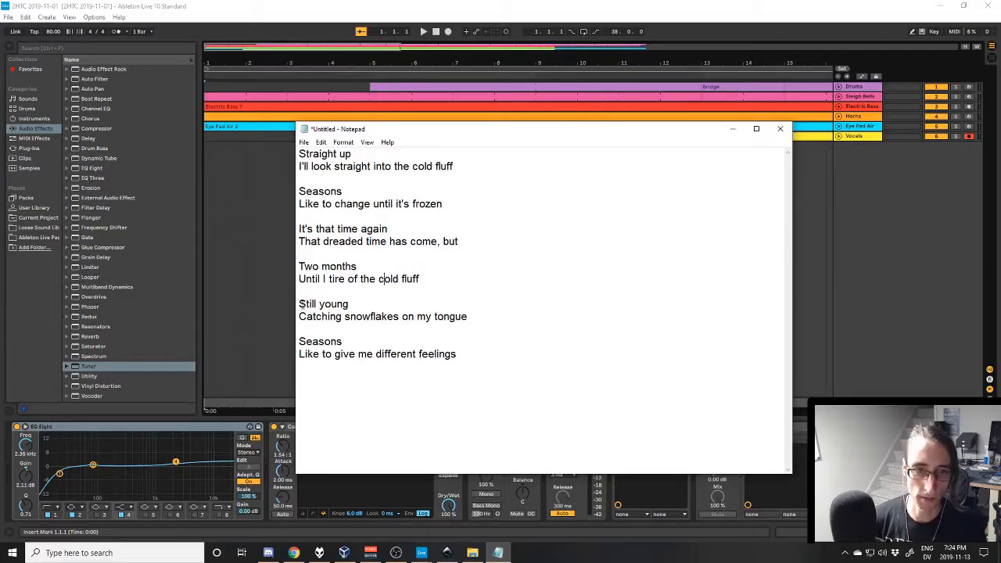
pyautogui.moveTo(300, 304); pyautogui.dragTo(383, 311)
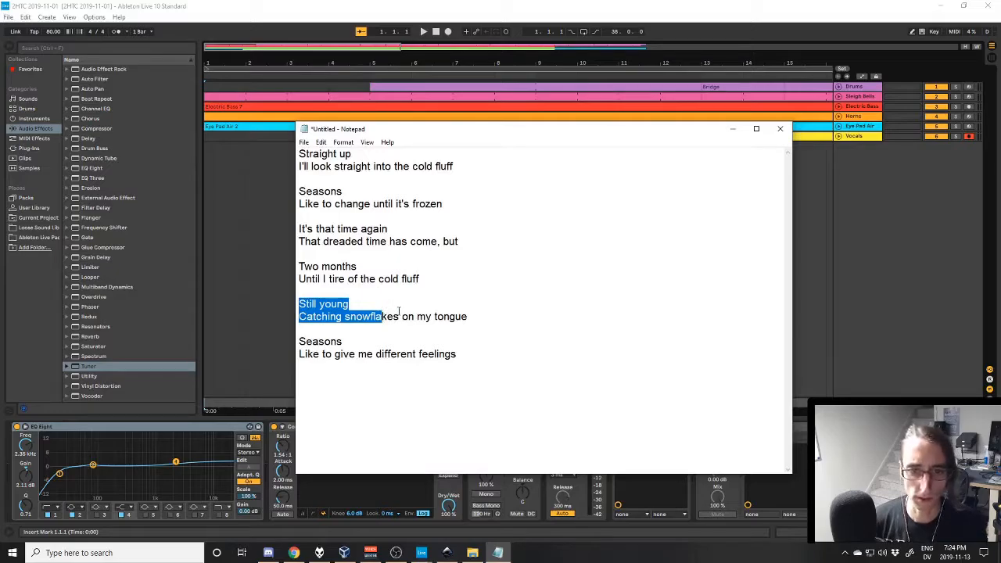
pyautogui.click(472, 316)
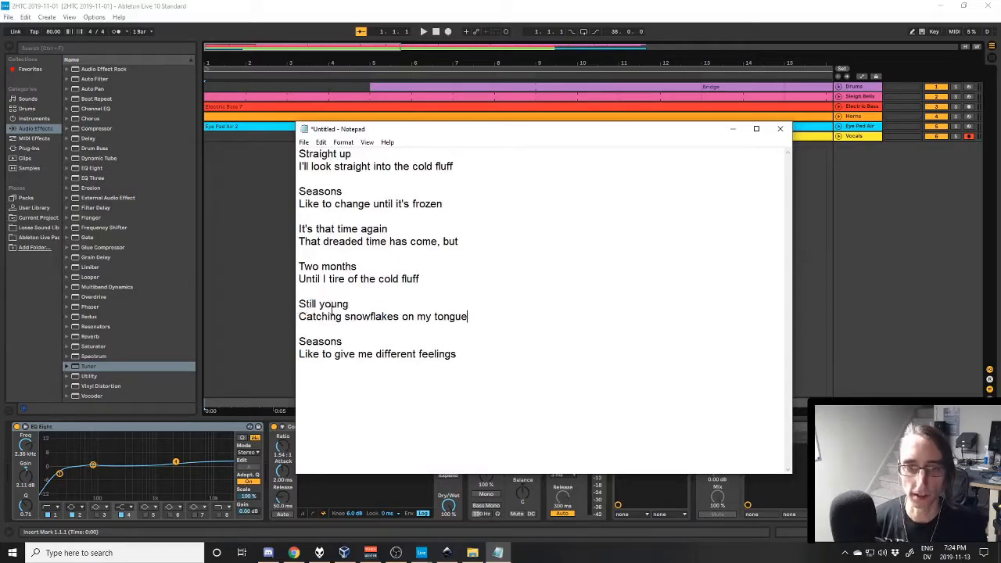
pyautogui.hotkey('shift', 'Up')
pyautogui.hotkey('shift', 'Up')
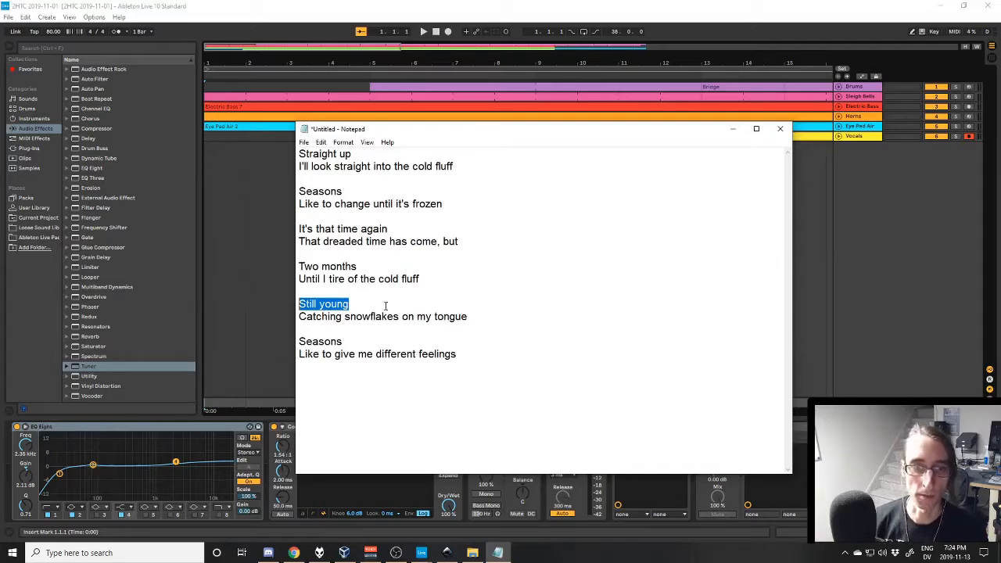
# - Compare the two couplets that begin with "Seasons" and highlight the word "Like" in the last line
pyautogui.moveTo(298, 192); pyautogui.dragTo(325, 192)
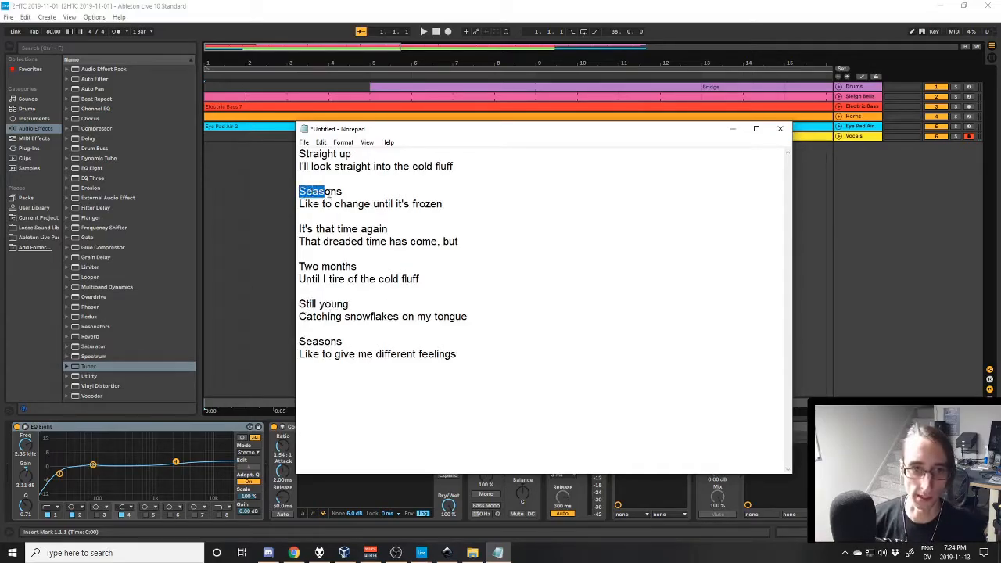
pyautogui.moveTo(299, 341)
pyautogui.mouseDown()
pyautogui.moveTo(354, 354)
pyautogui.moveTo(482, 353)
pyautogui.moveTo(307, 357)
pyautogui.mouseUp()
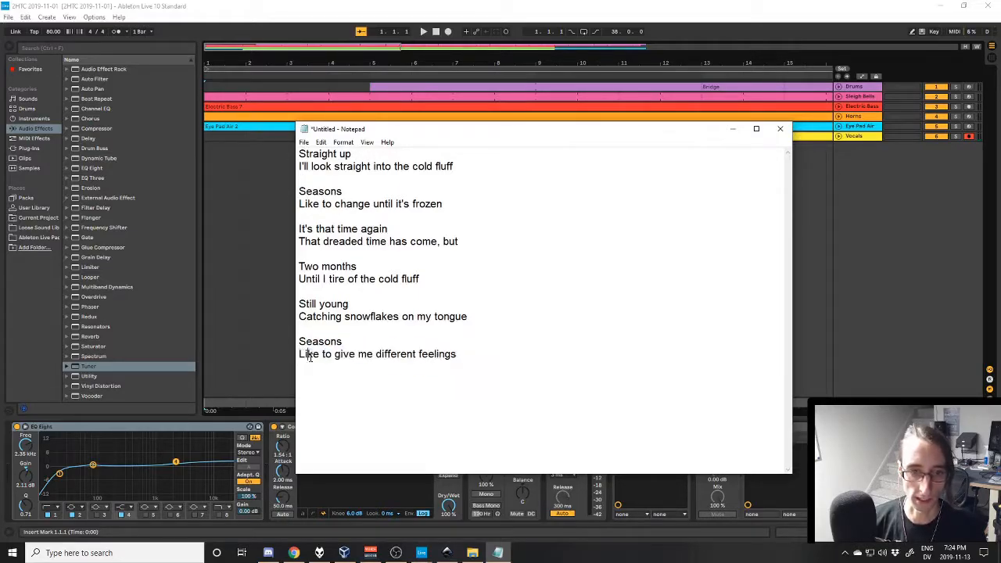
pyautogui.doubleClick(310, 355)
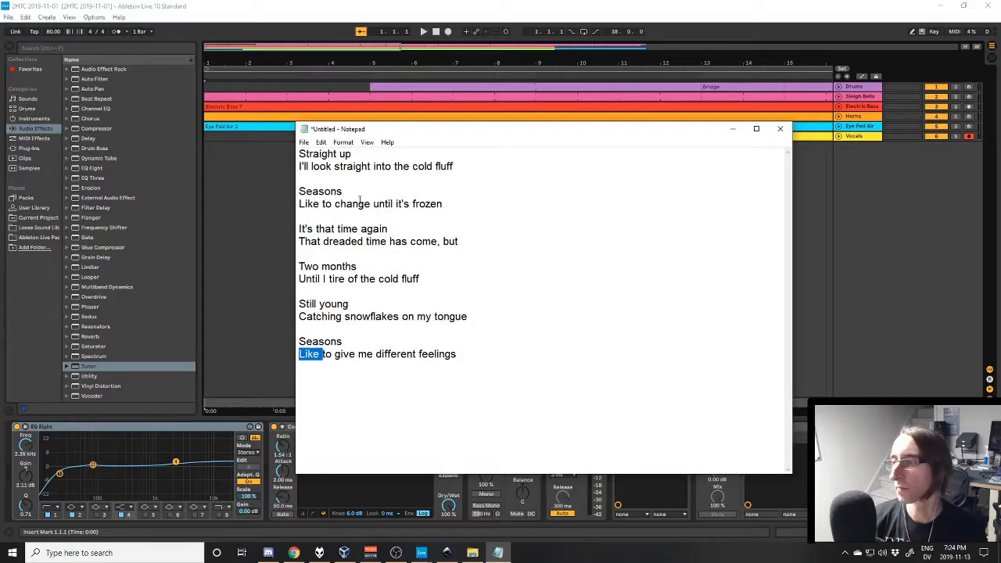
# - Close the untitled lyrics note without saving it
pyautogui.click(779, 129)
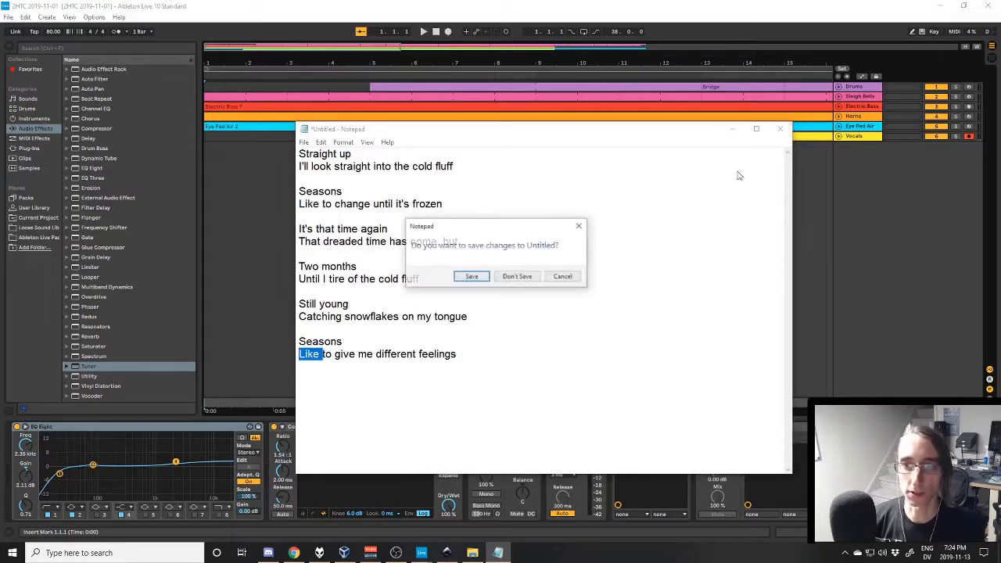
pyautogui.click(518, 277)
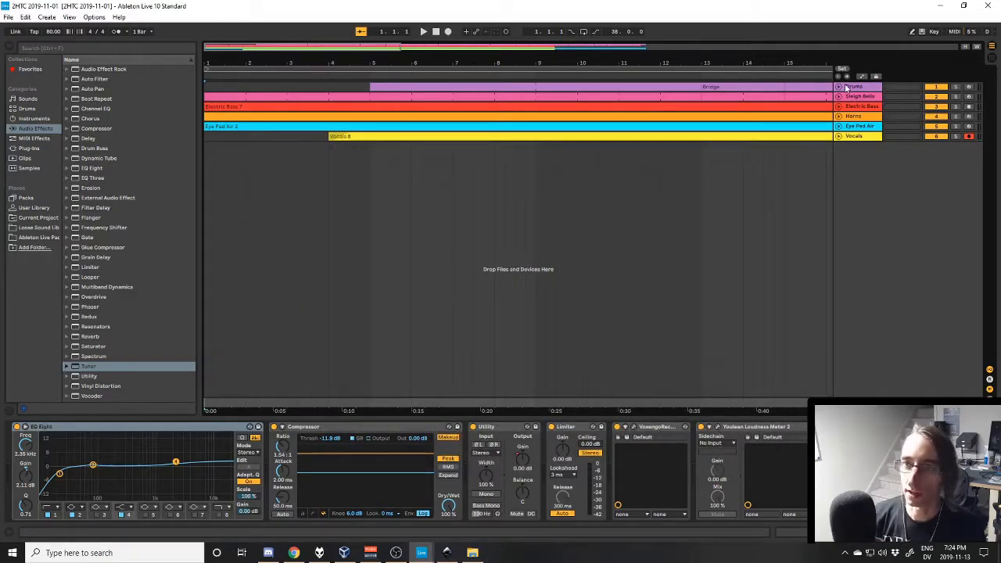
# - Unfold the Drums and Sleigh Bells tracks in the arrangement and select the first Sleigh Bells clip
pyautogui.click(839, 87)
pyautogui.click(839, 133)
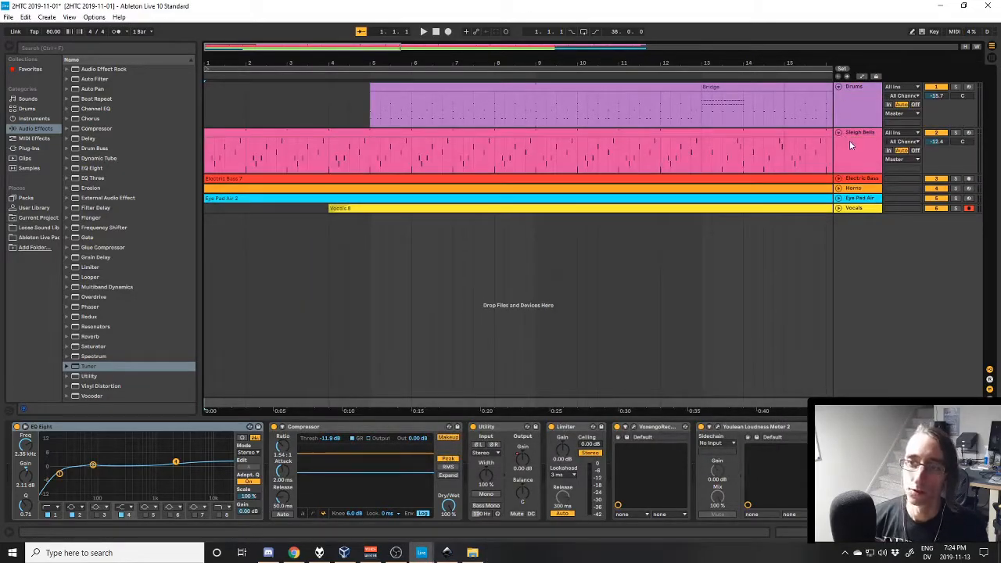
pyautogui.click(264, 163)
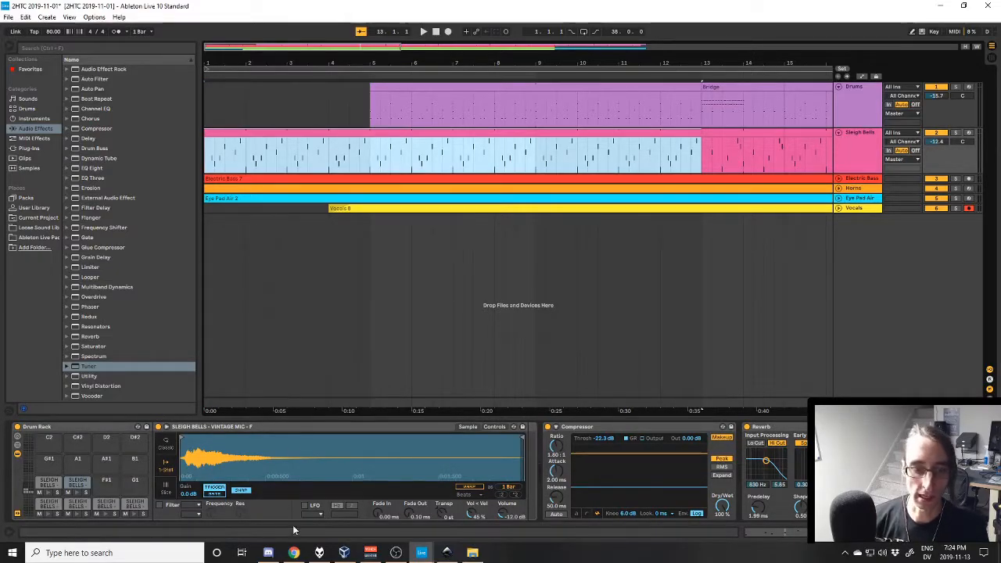
# - Switch to Chrome and examine the free sleigh bells sample page on circlesdrumsamples.com, including its variations and Kontakt preset
pyautogui.click(293, 552)
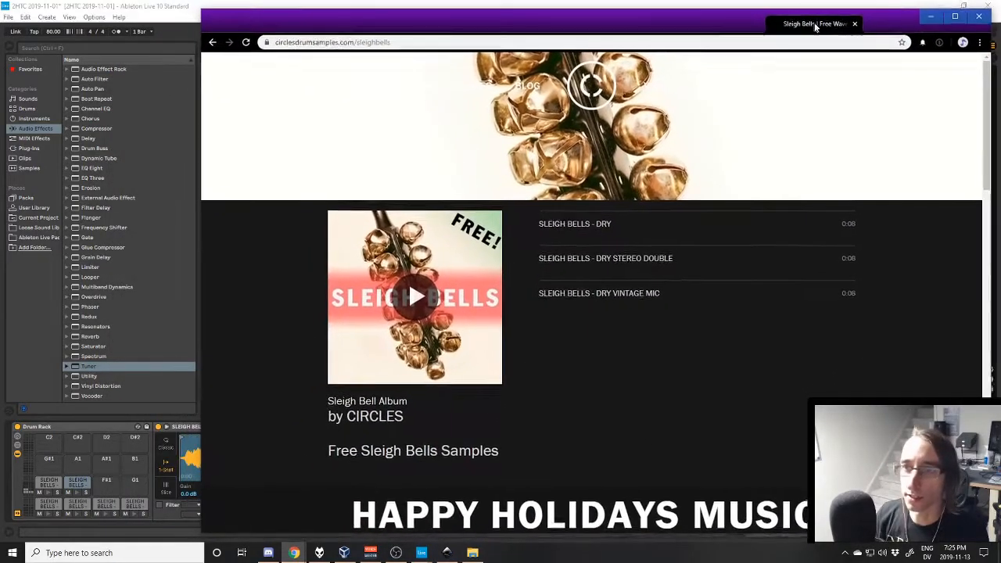
pyautogui.moveTo(815, 27); pyautogui.dragTo(817, 27)
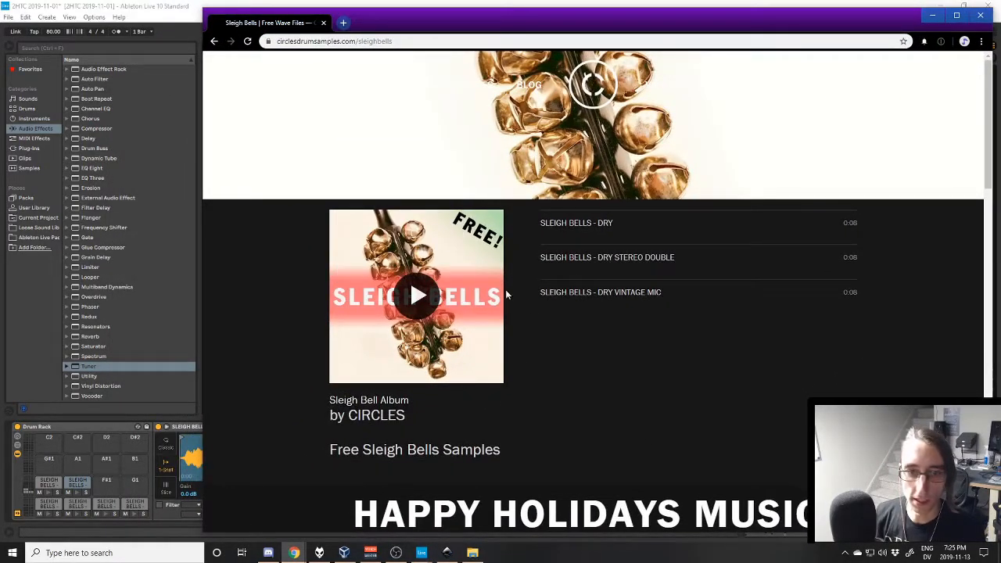
pyautogui.scroll(-9, 506, 294)
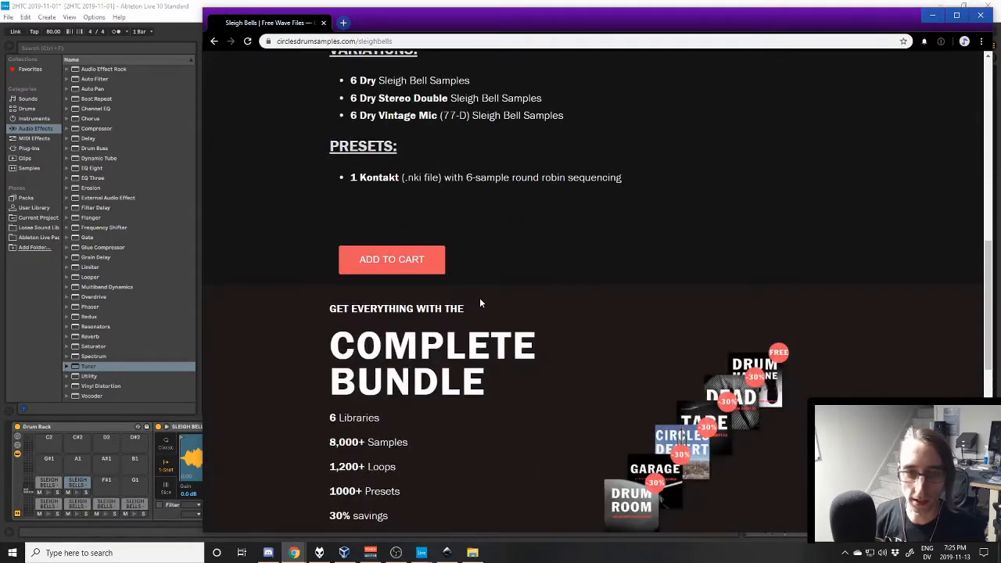
pyautogui.scroll(7, 479, 290)
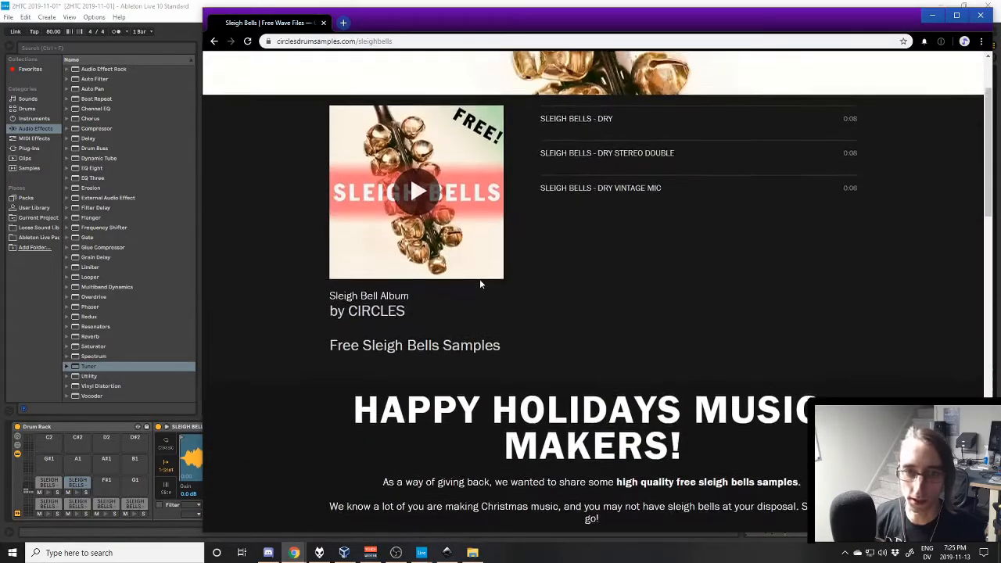
pyautogui.scroll(-5, 479, 284)
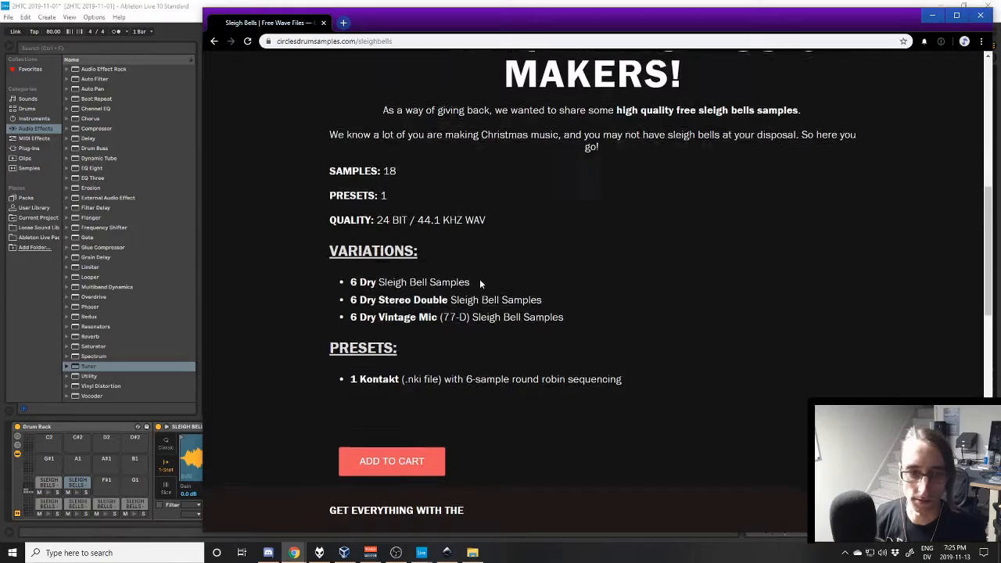
pyautogui.scroll(-3, 479, 278)
pyautogui.moveTo(400, 179); pyautogui.dragTo(480, 178)
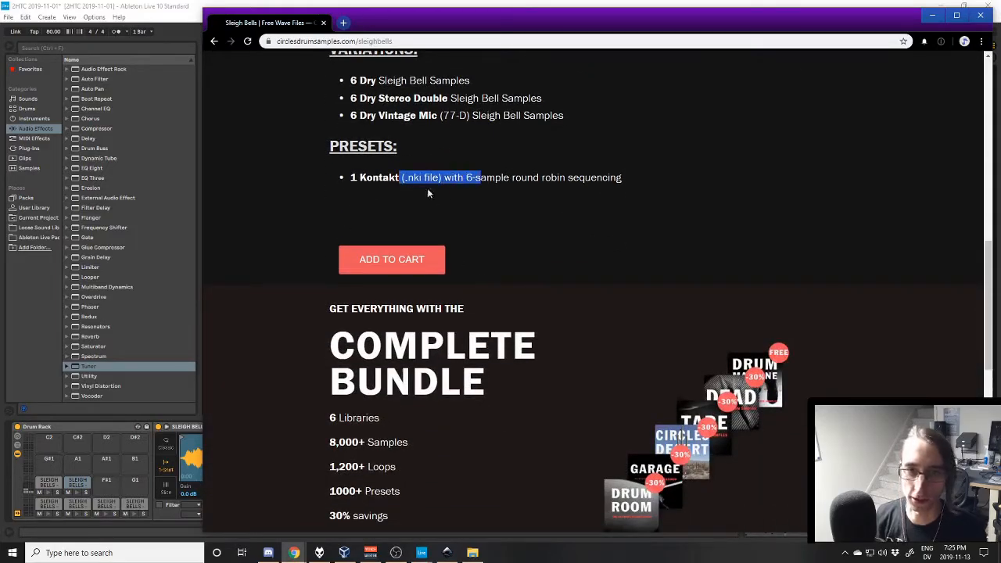
pyautogui.scroll(3, 430, 189)
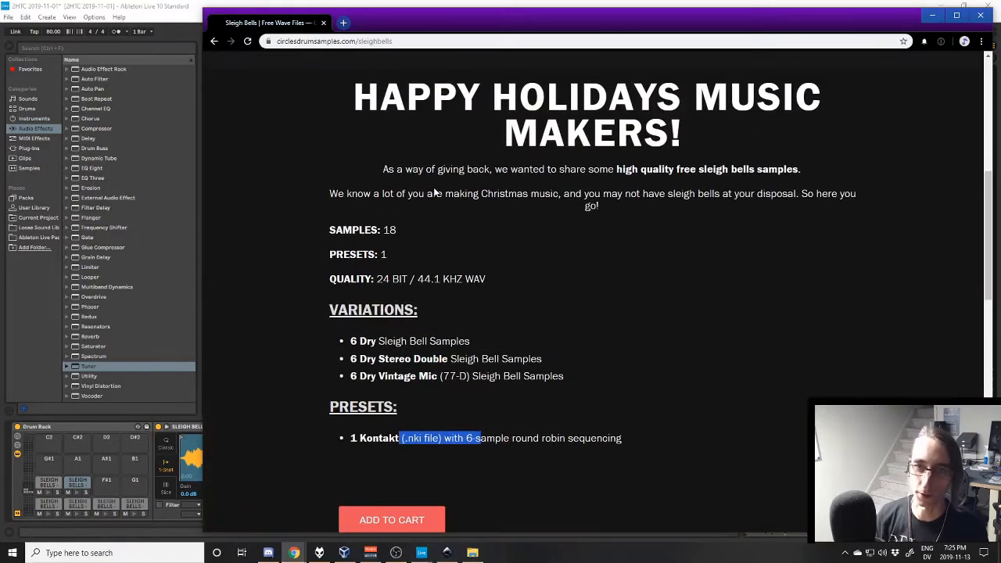
# - Switch back to Ableton Live and audition the second sleigh bells pad in the Drum Rack's middle row
pyautogui.click(422, 553)
pyautogui.click(76, 495)
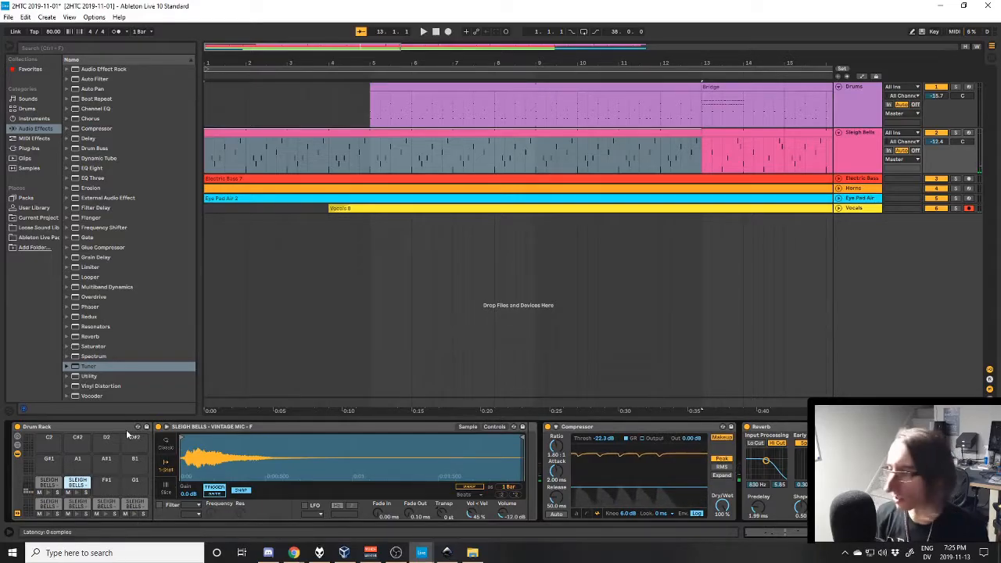
# - Audition the first Sleigh Bells clip soloed from bar 1 with its MIDI notes open, and unsolo the track
pyautogui.click(339, 132)
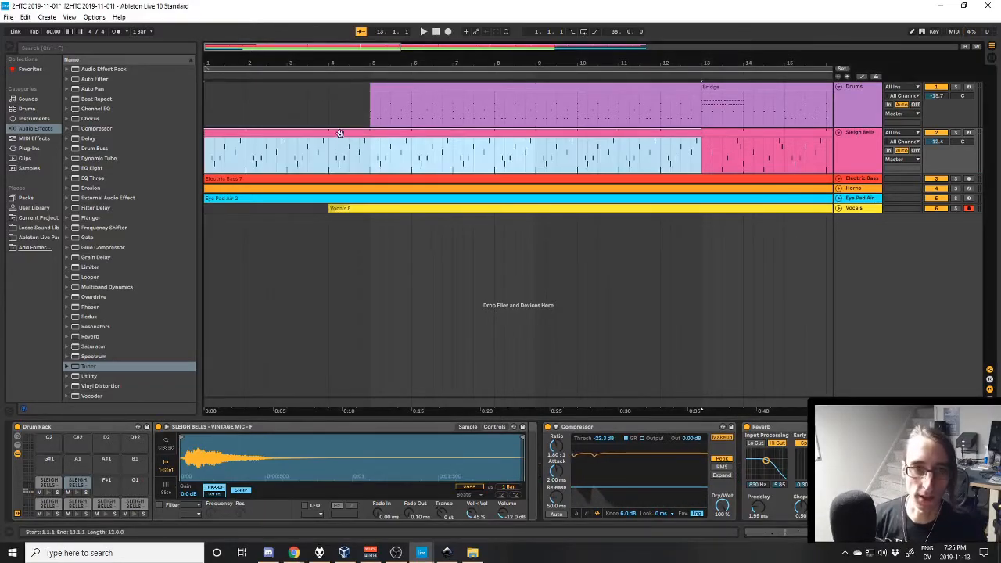
pyautogui.click(775, 535)
pyautogui.press('space')
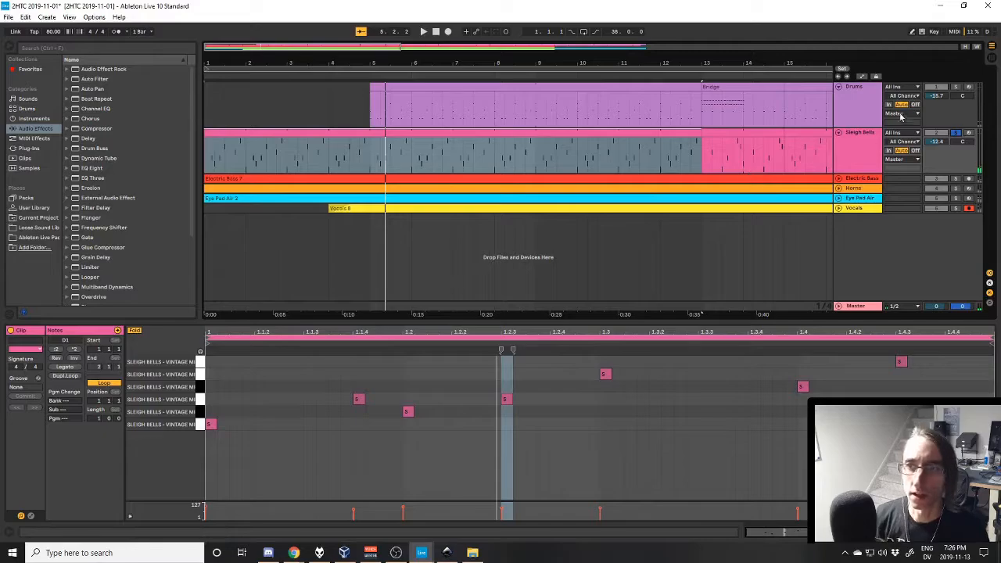
pyautogui.click(955, 133)
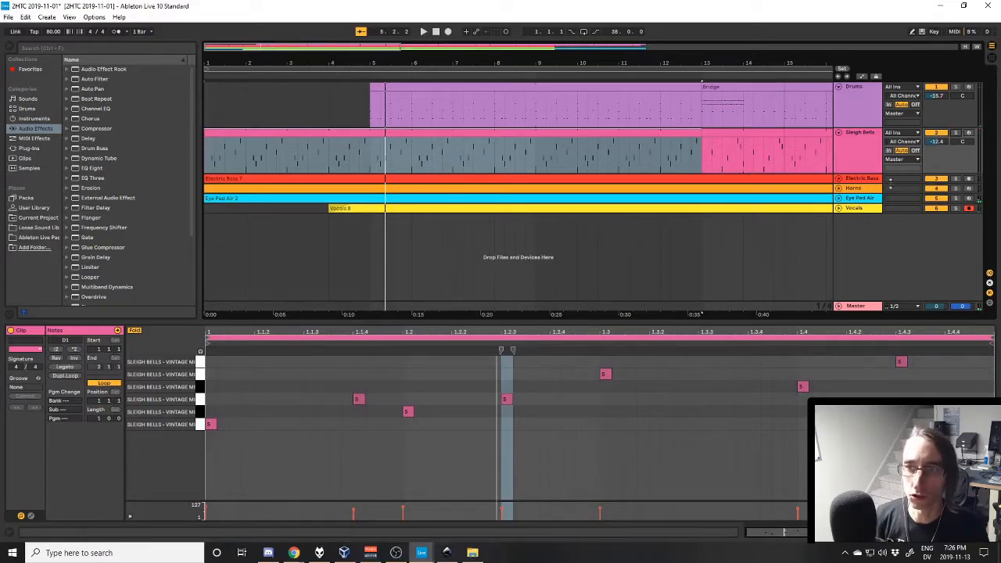
# - Unfold the Electric Bass track, solo it, play it from the start and show its device chain
pyautogui.click(840, 179)
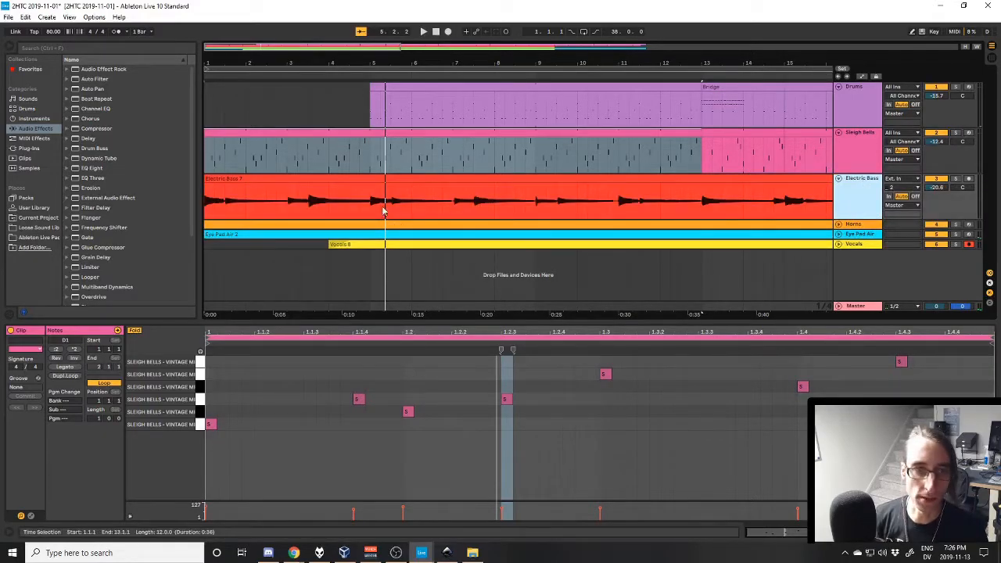
pyautogui.click(955, 179)
pyautogui.press('space')
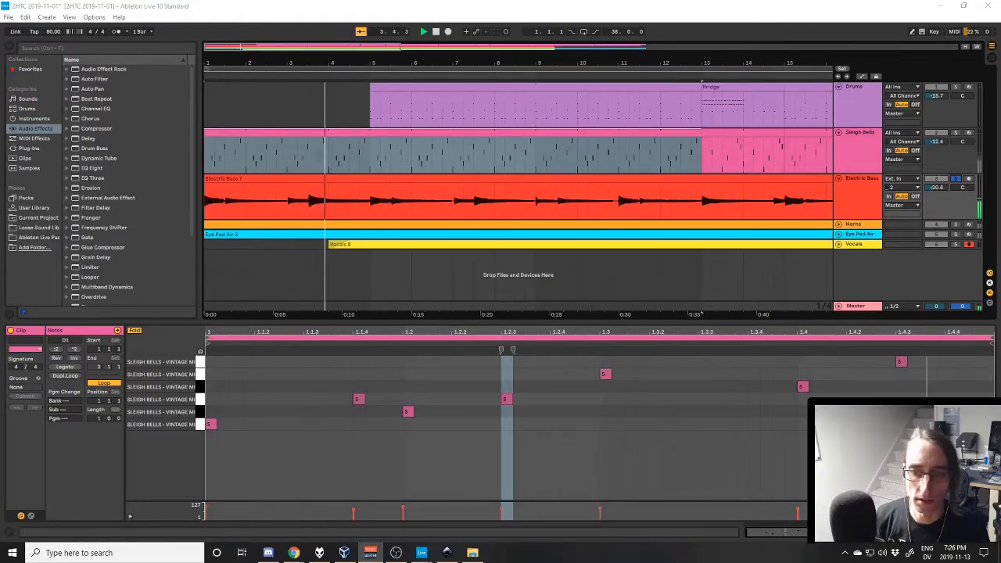
pyautogui.hotkey('shift', 'Tab')
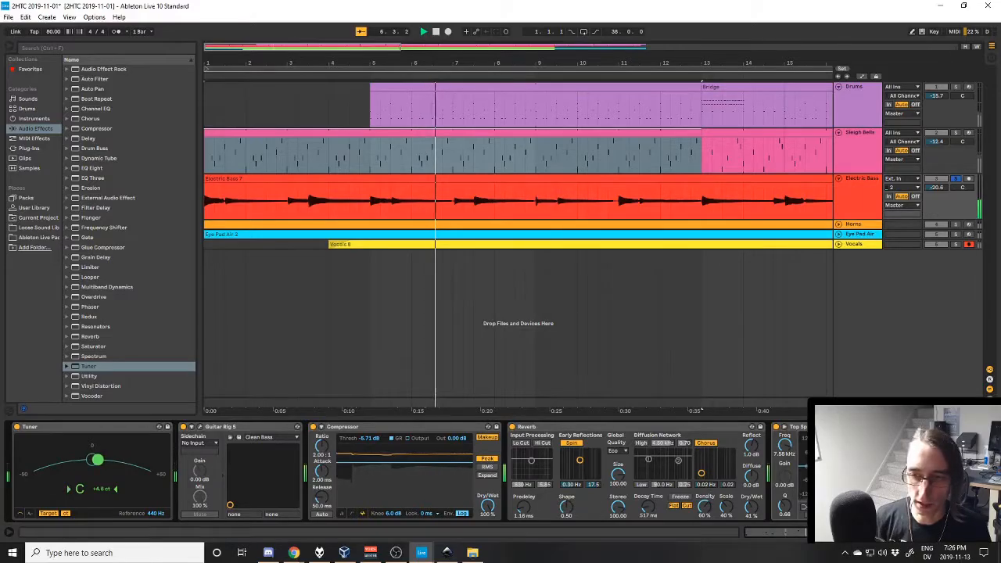
# - Examine the Electric Bass effects, including Tuner, Guitar Rig 5, Compressor and Reverb, with a glance at the Sleigh Bells devices during playback
pyautogui.click(919, 535)
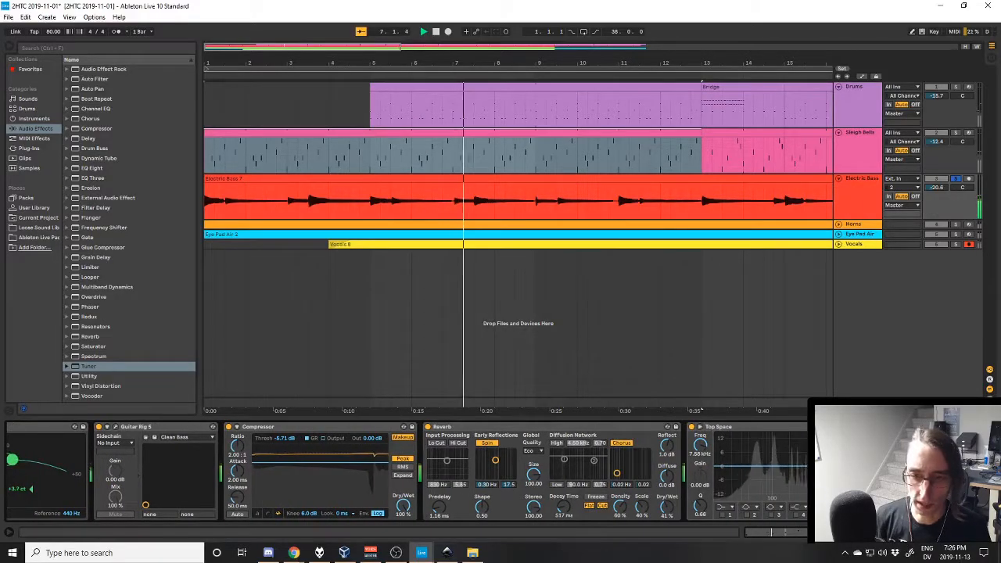
pyautogui.click(870, 152)
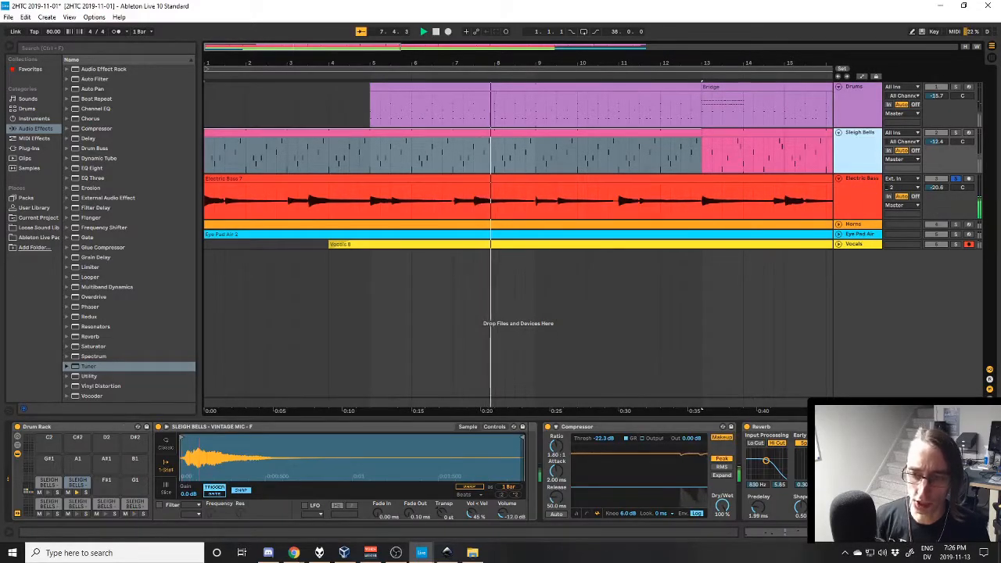
pyautogui.click(919, 535)
pyautogui.click(862, 205)
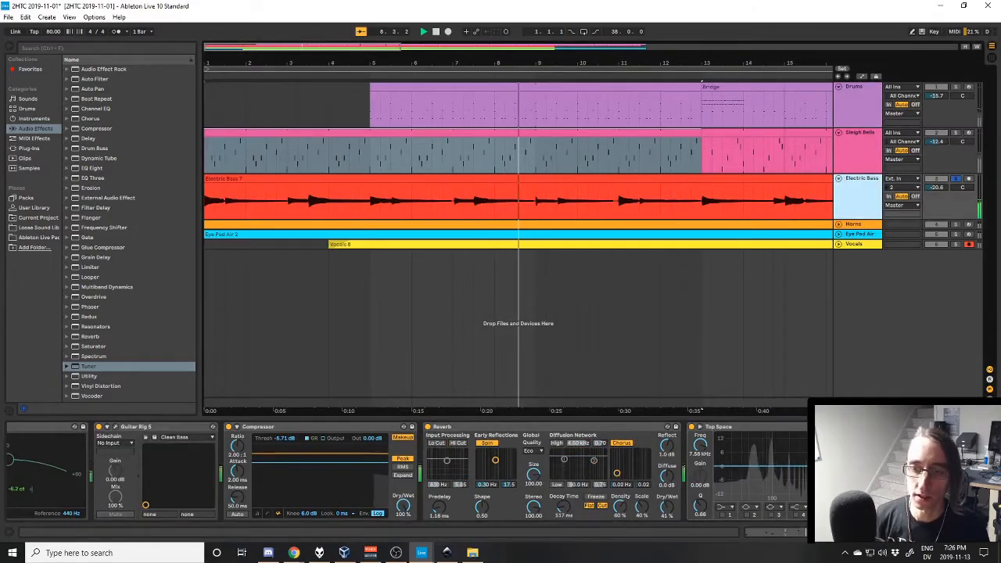
pyautogui.click(919, 535)
pyautogui.click(917, 536)
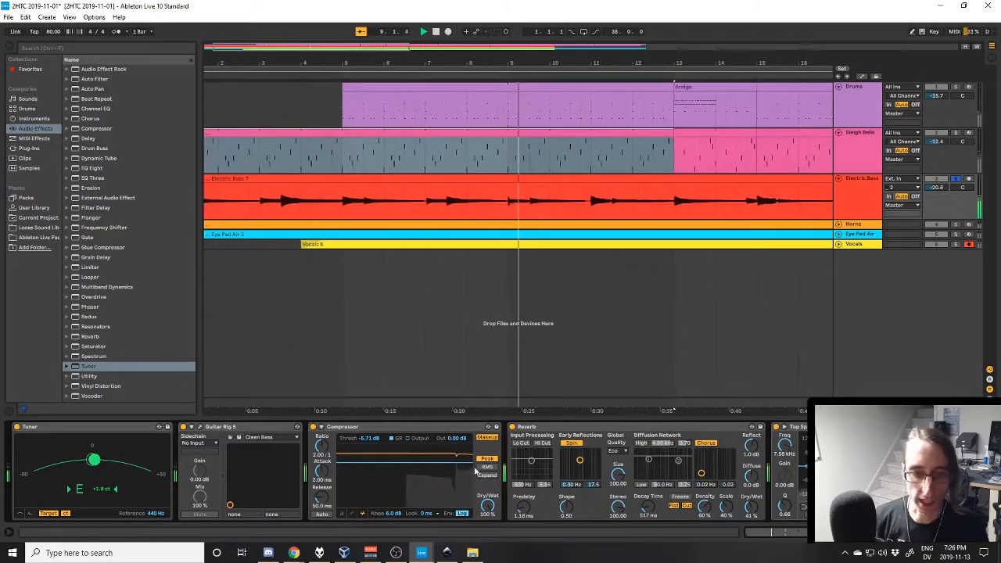
pyautogui.click(863, 183)
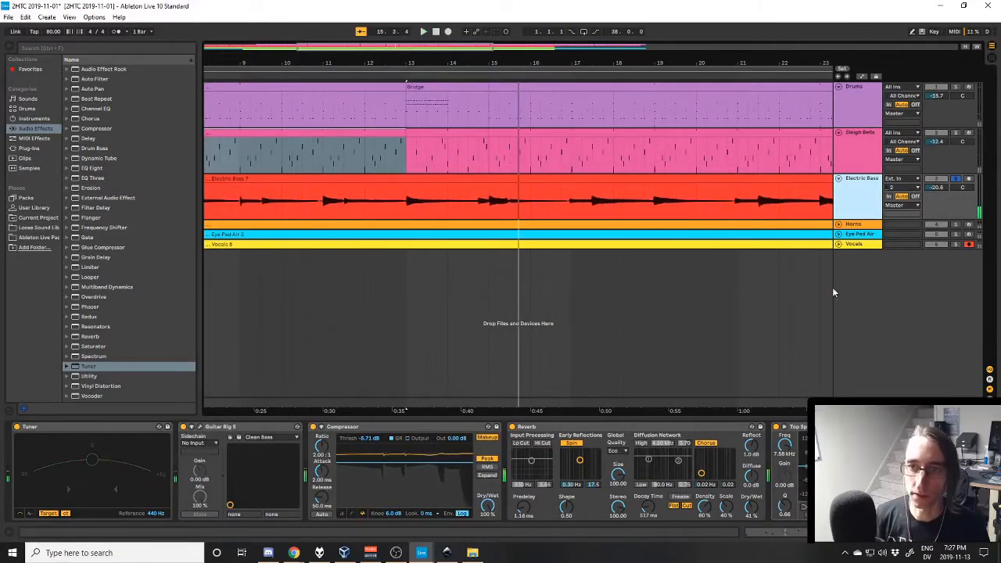
# - Unfold the Horns track, solo it and show its device chain with the arrangement back at bar 1
pyautogui.click(838, 224)
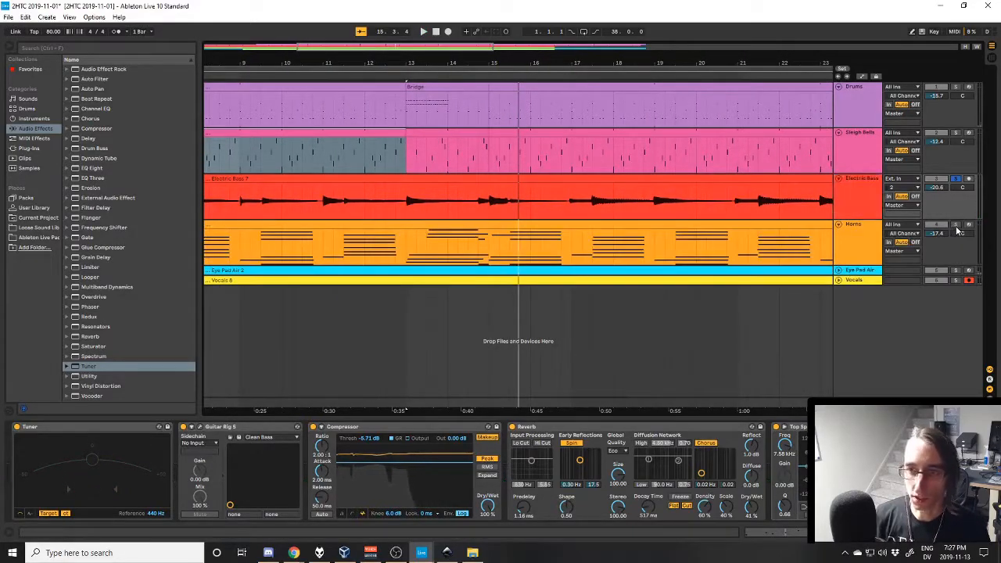
pyautogui.moveTo(582, 412); pyautogui.dragTo(880, 391)
pyautogui.click(858, 244)
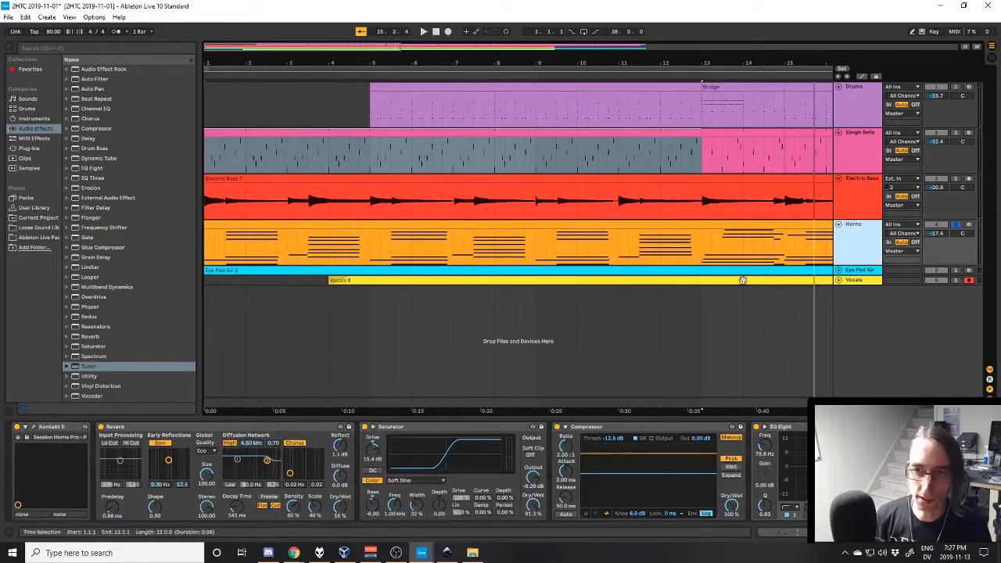
# - Open the Horns track's Kontakt 5 window, examine the Session Horns Pro instrument with its 60s Horns preset, and close it
pyautogui.click(28, 429)
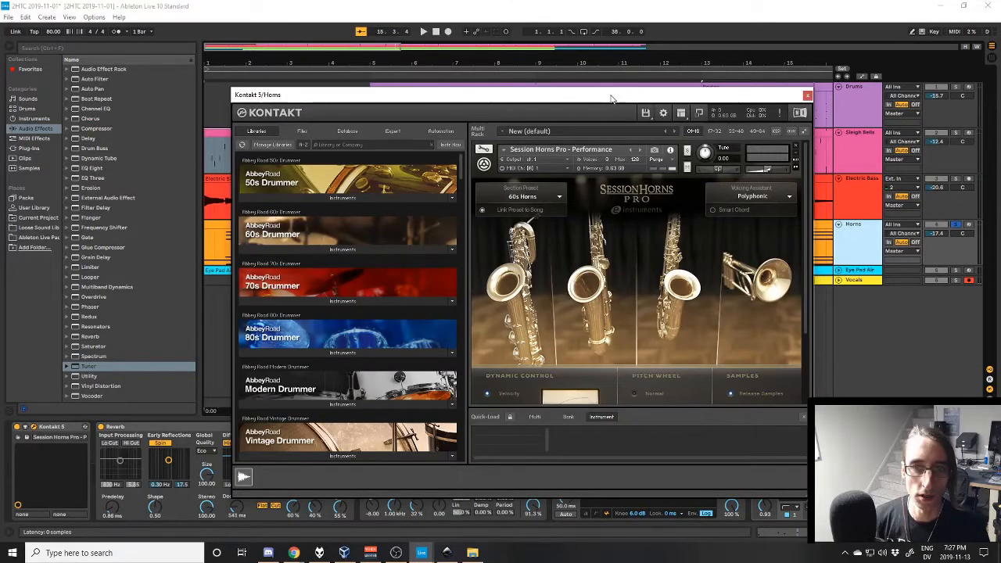
pyautogui.moveTo(612, 98); pyautogui.dragTo(613, 87)
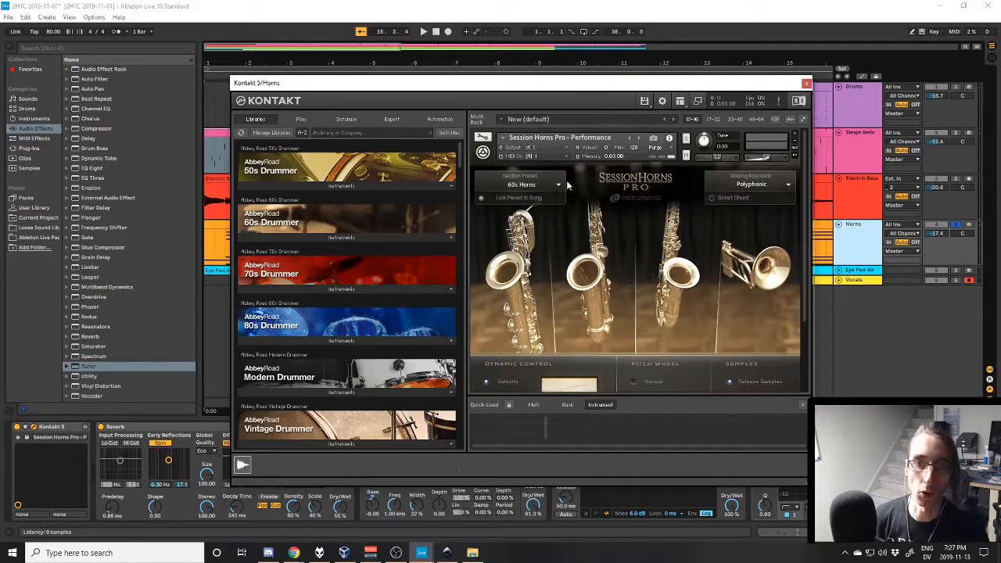
pyautogui.moveTo(626, 81)
pyautogui.mouseDown()
pyautogui.moveTo(618, 214)
pyautogui.moveTo(635, 94)
pyautogui.mouseUp()
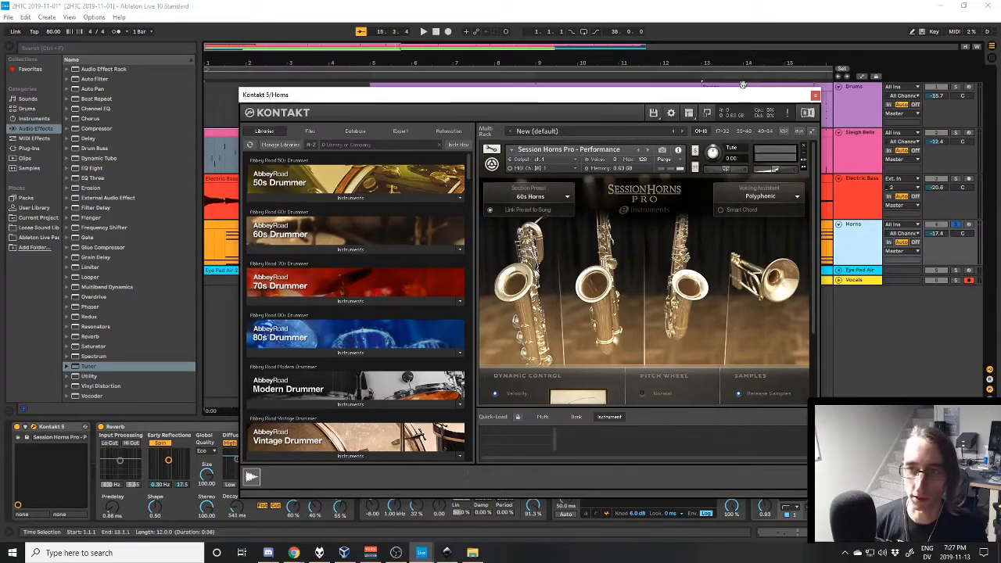
pyautogui.moveTo(737, 98); pyautogui.dragTo(724, 80)
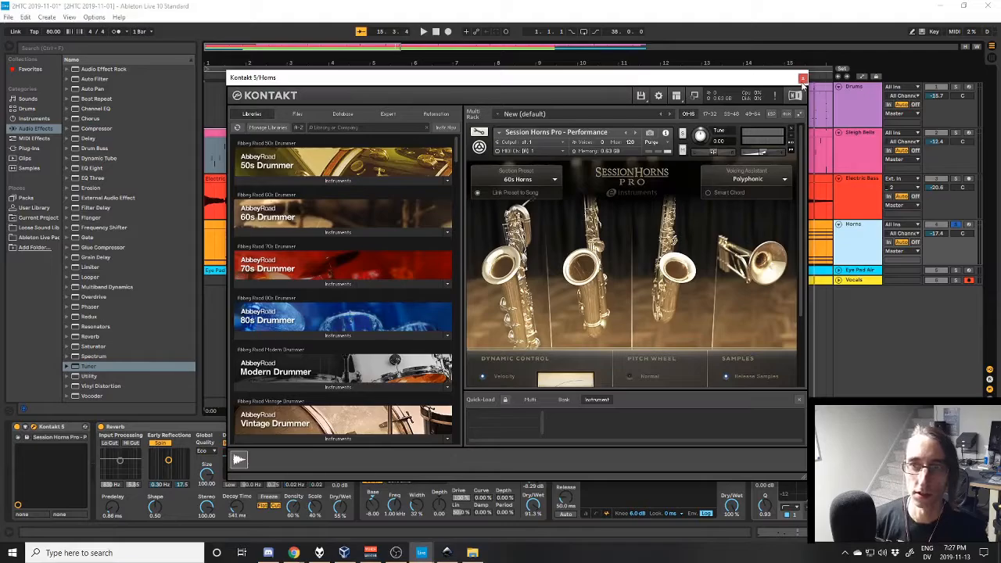
pyautogui.click(803, 79)
# - Play the soloed Horns clip from the start and review its Kontakt 5 instrument window again before closing it
pyautogui.click(256, 225)
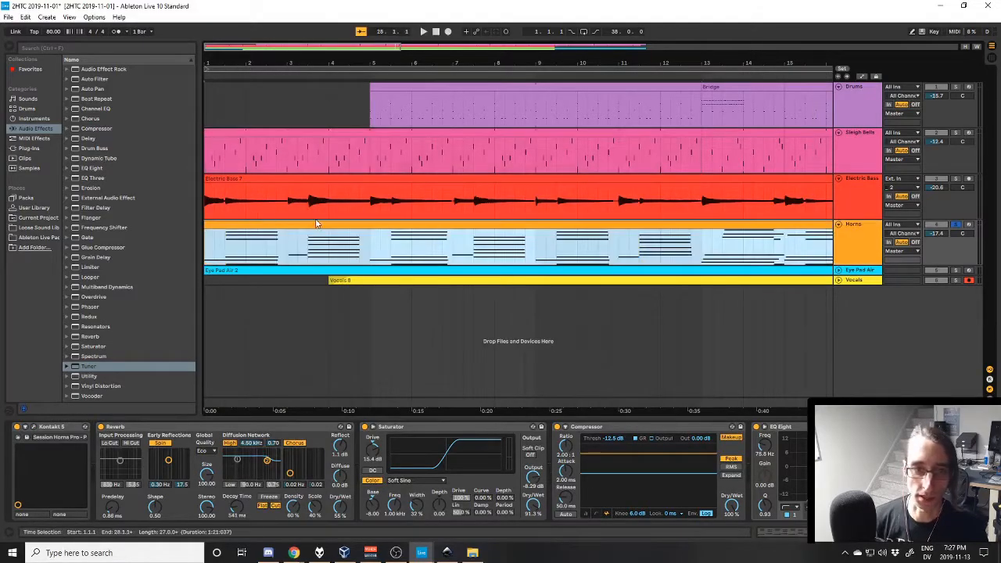
pyautogui.press('space')
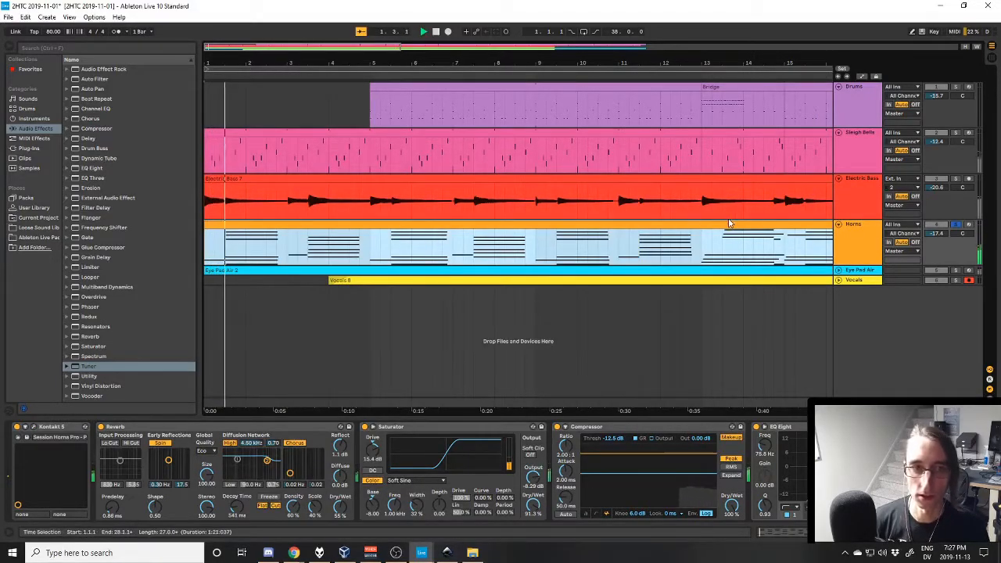
pyautogui.click(854, 239)
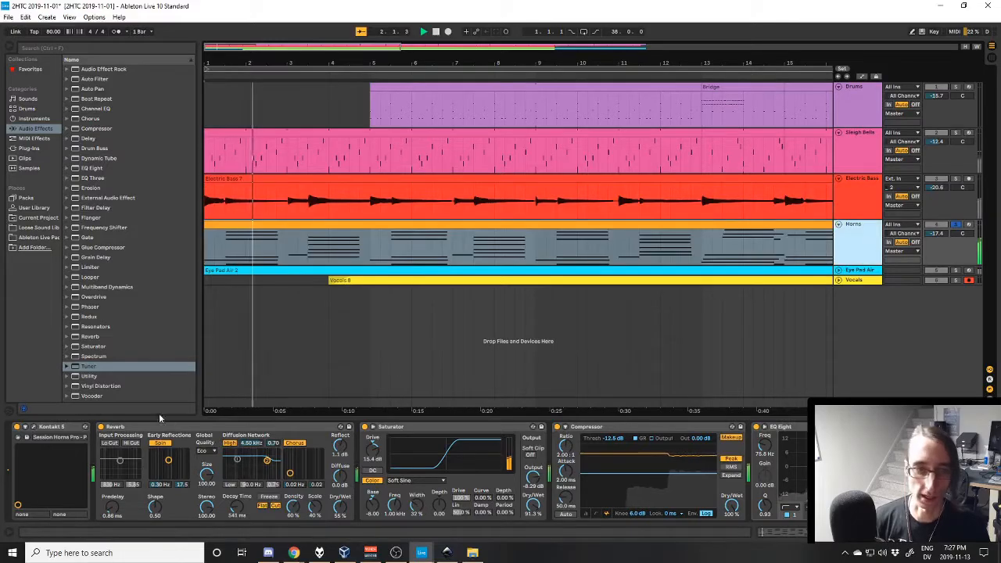
pyautogui.click(36, 428)
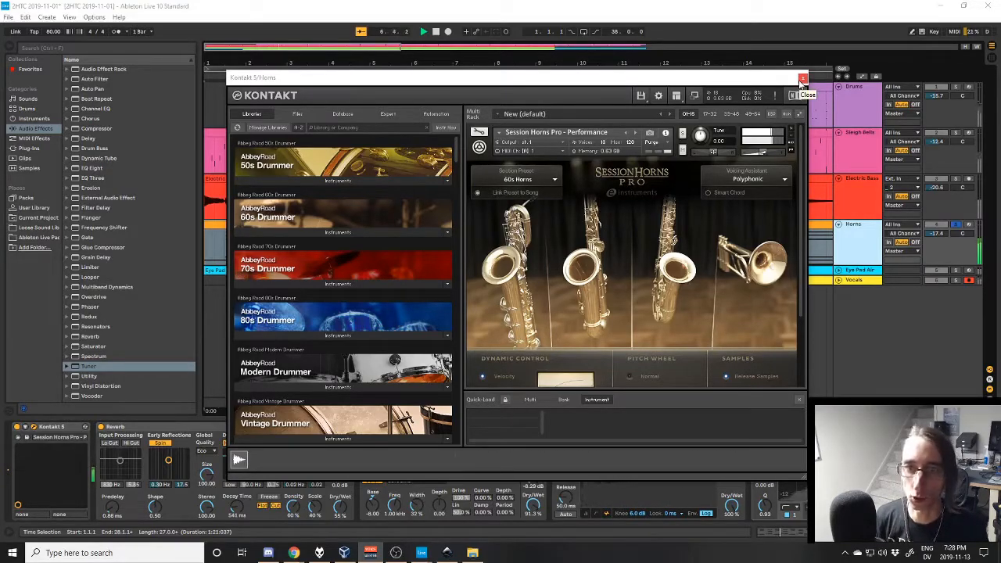
pyautogui.click(801, 81)
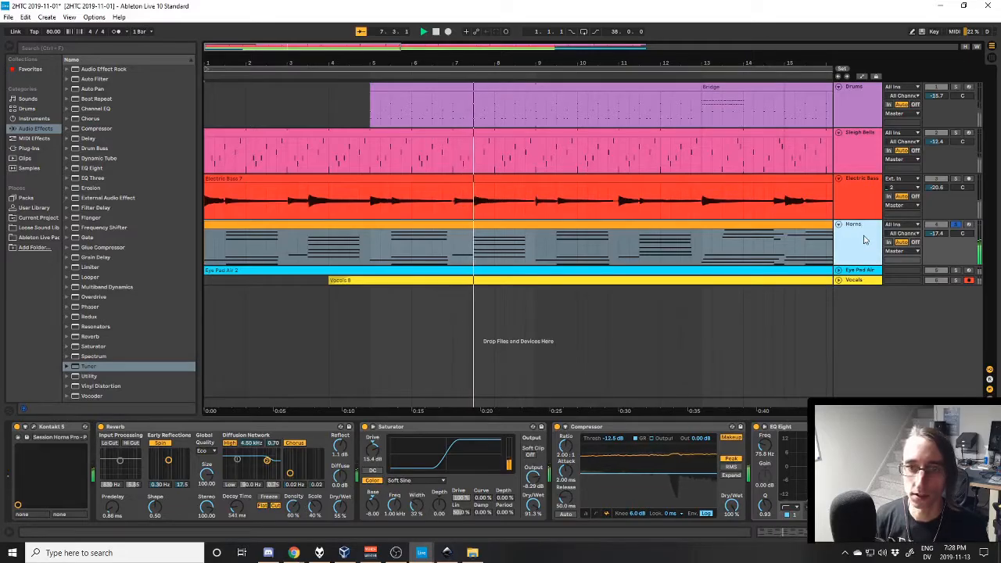
# - Examine the Horns clip's chord notes in the MIDI editor during playback and stop the playback
pyautogui.click(864, 240)
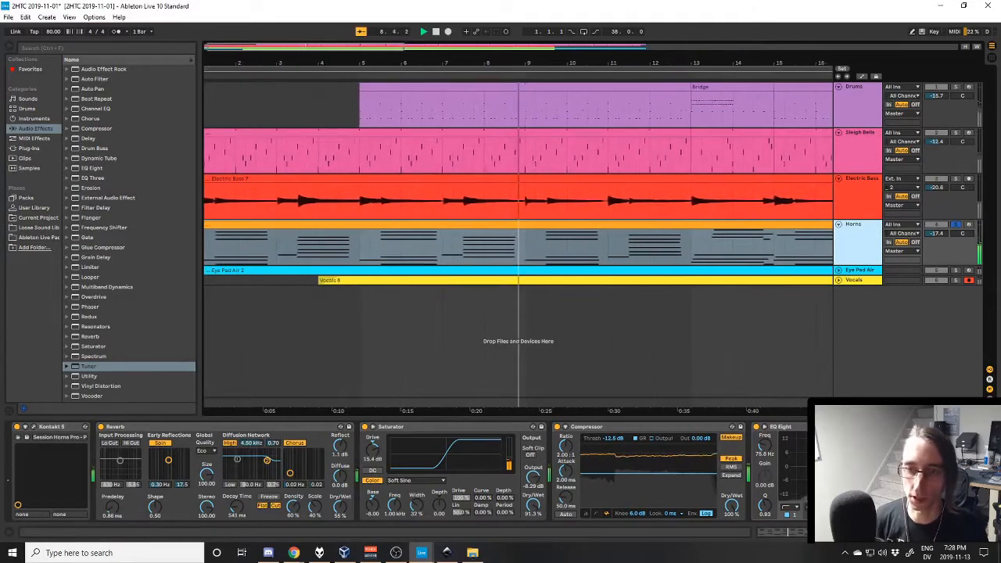
pyautogui.click(818, 533)
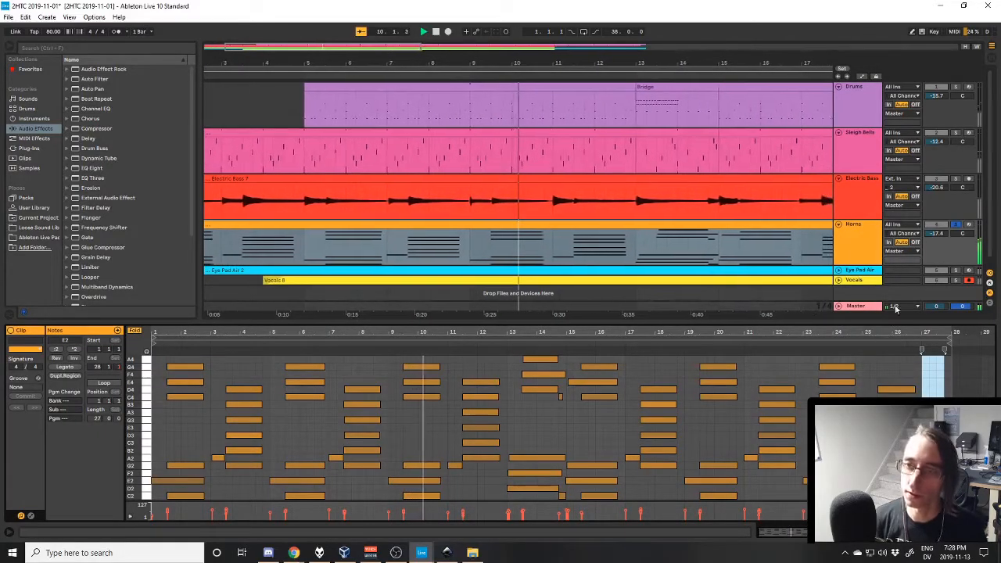
pyautogui.click(870, 265)
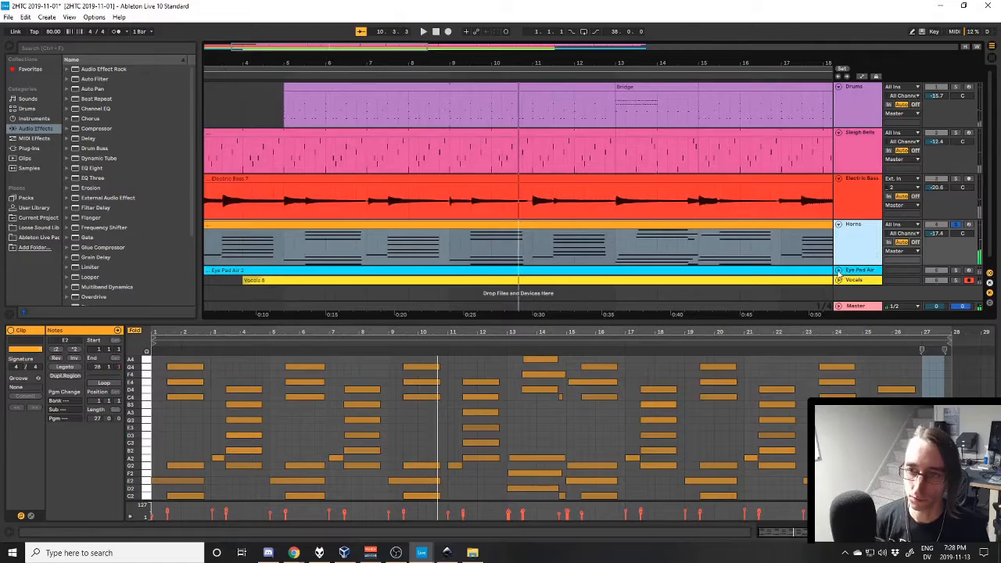
# - Unfold the Eye Pad Air track and fold the Horns, Electric Bass and Sleigh Bells tracks
pyautogui.click(838, 270)
pyautogui.click(840, 214)
pyautogui.click(840, 169)
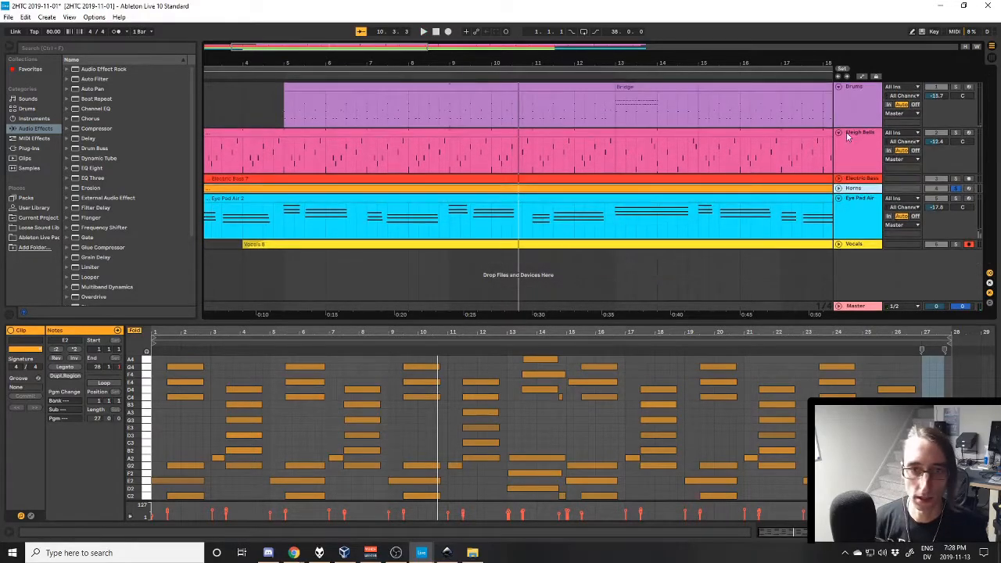
pyautogui.click(838, 133)
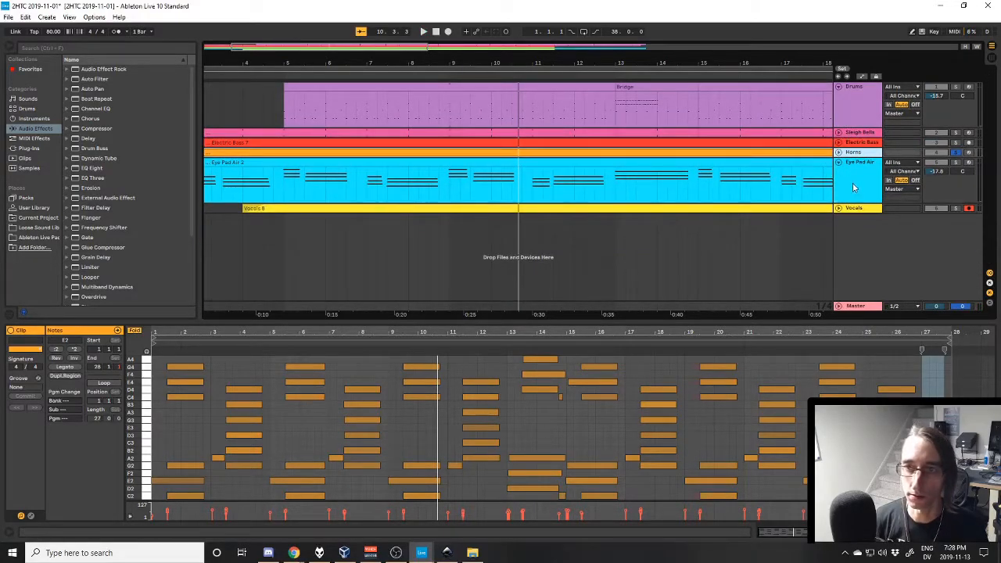
# - Solo the Eye Pad Air track instead of Horns, and play it from the start with the track selected
pyautogui.click(854, 187)
pyautogui.press('space')
pyautogui.click(957, 164)
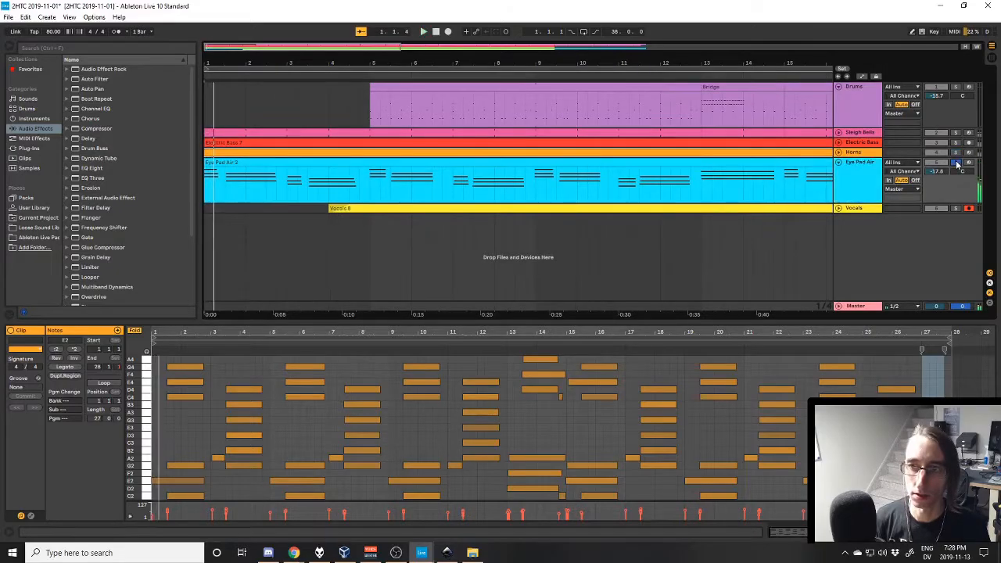
pyautogui.press('space')
pyautogui.click(867, 174)
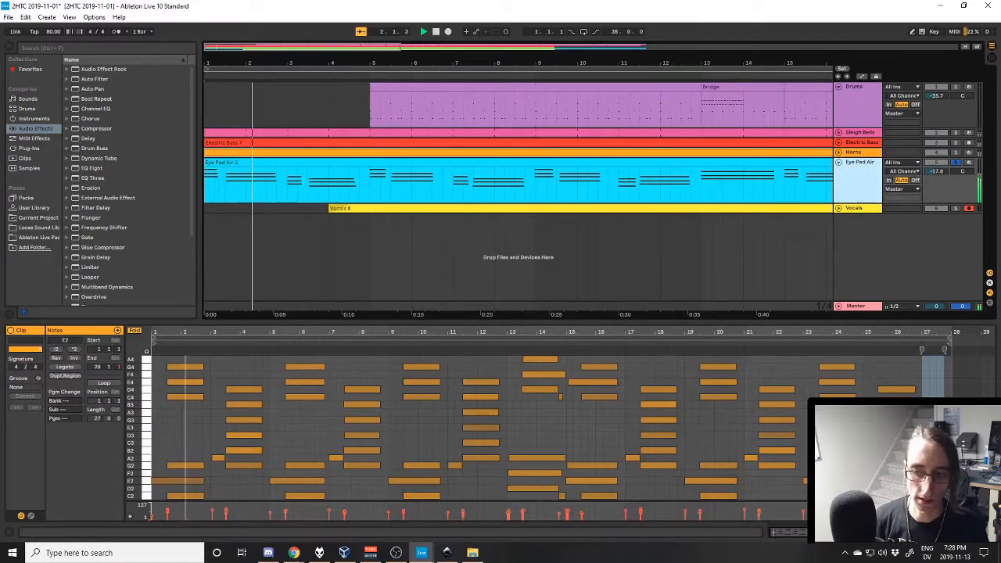
# - Show the Eye Pad Air device chain and open its CODEX Stereo synth window higher on the screen
pyautogui.hotkey('shift', 'Tab')
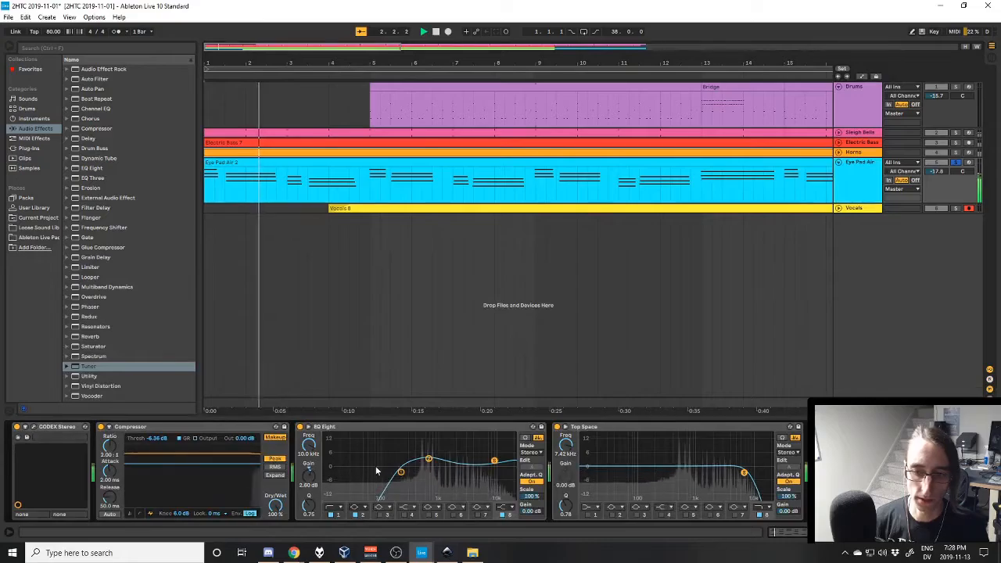
pyautogui.click(35, 429)
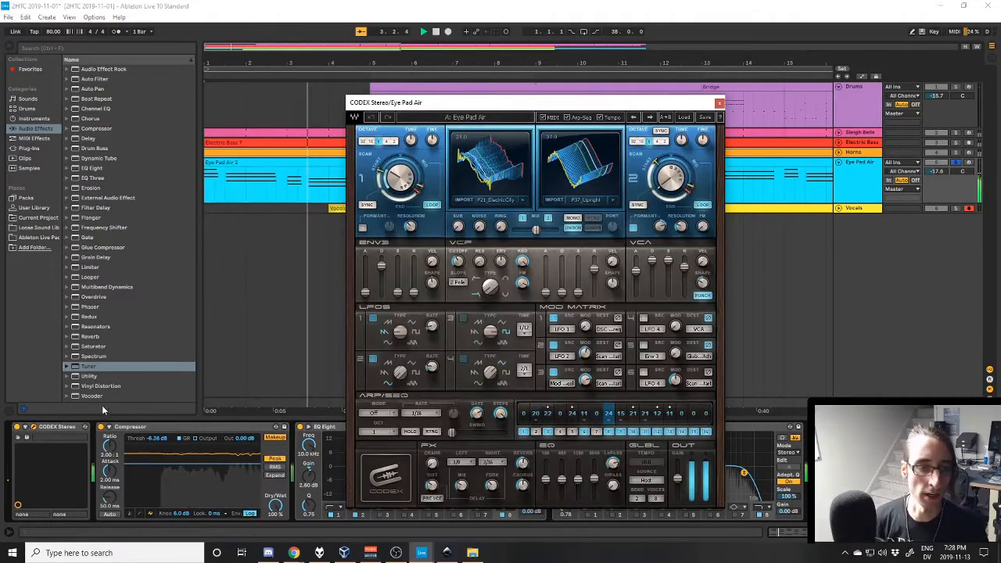
pyautogui.moveTo(521, 101); pyautogui.dragTo(525, 84)
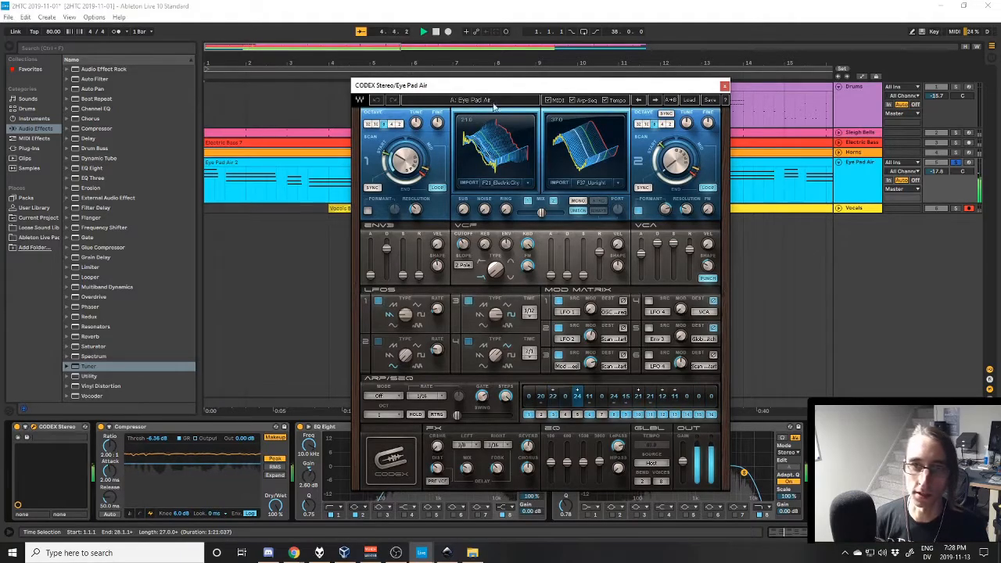
# - Browse the Pads factory presets in the CODEX synth, dismiss the list without loading one, and close the synth window
pyautogui.click(690, 101)
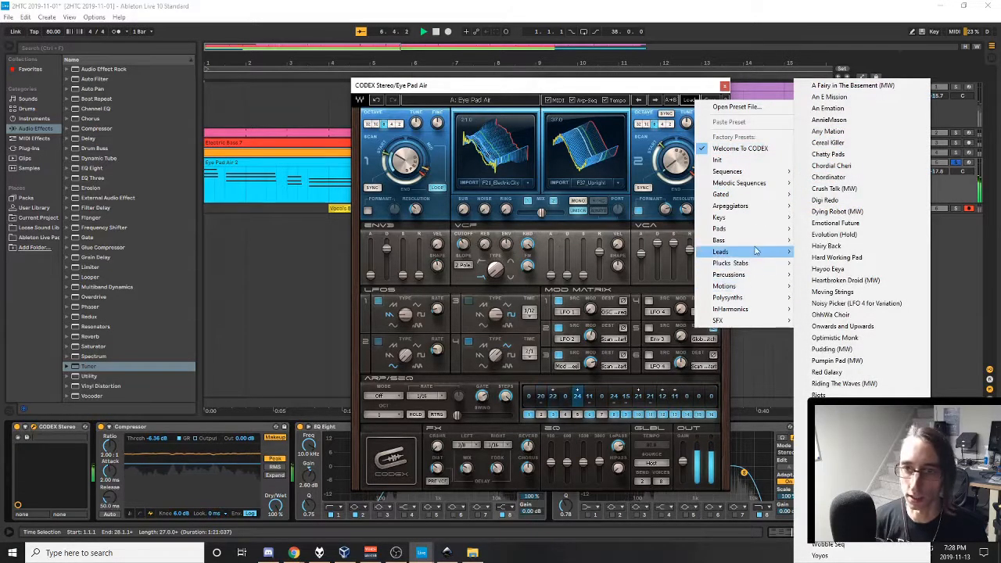
pyautogui.moveTo(756, 228)
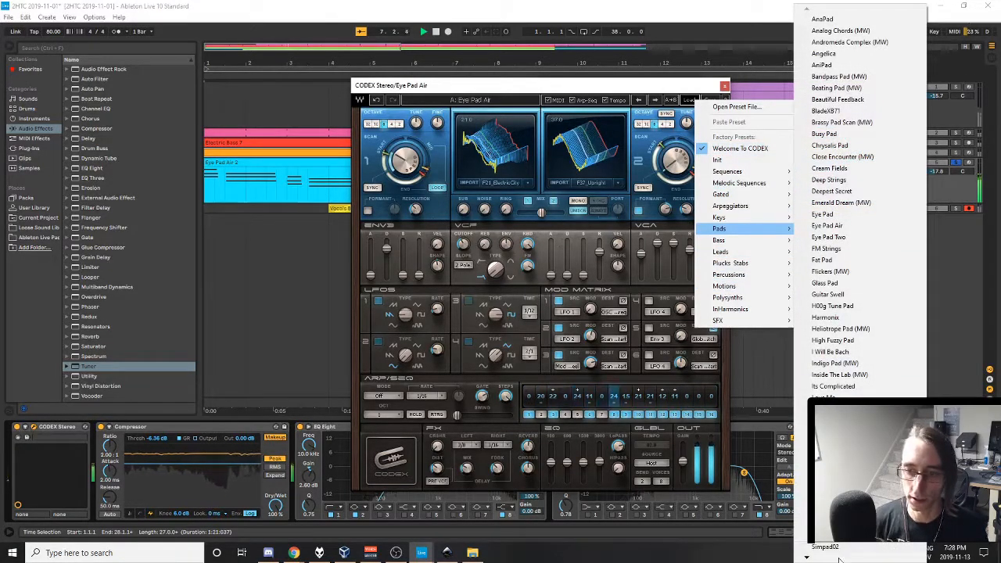
pyautogui.moveTo(841, 557)
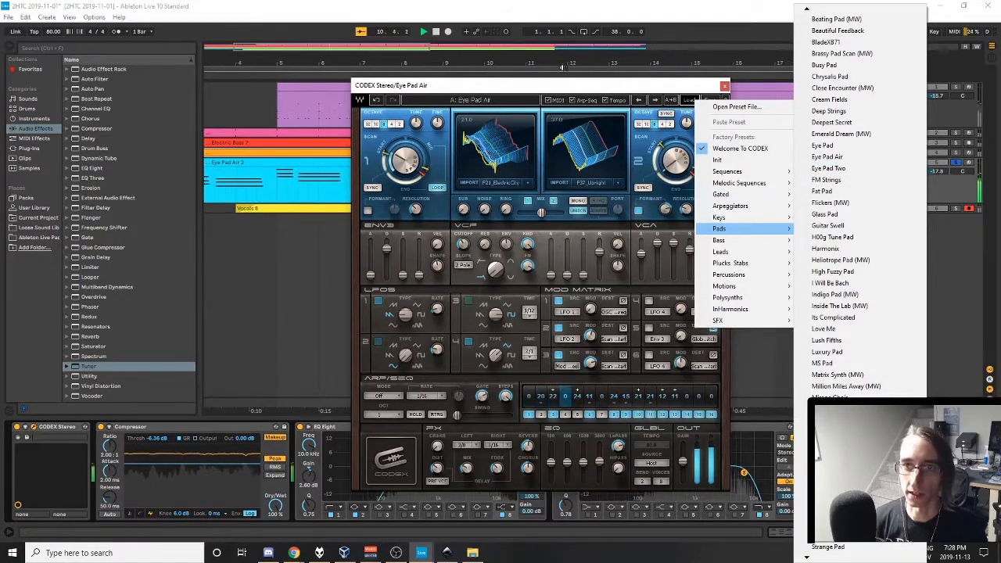
pyautogui.click(582, 87)
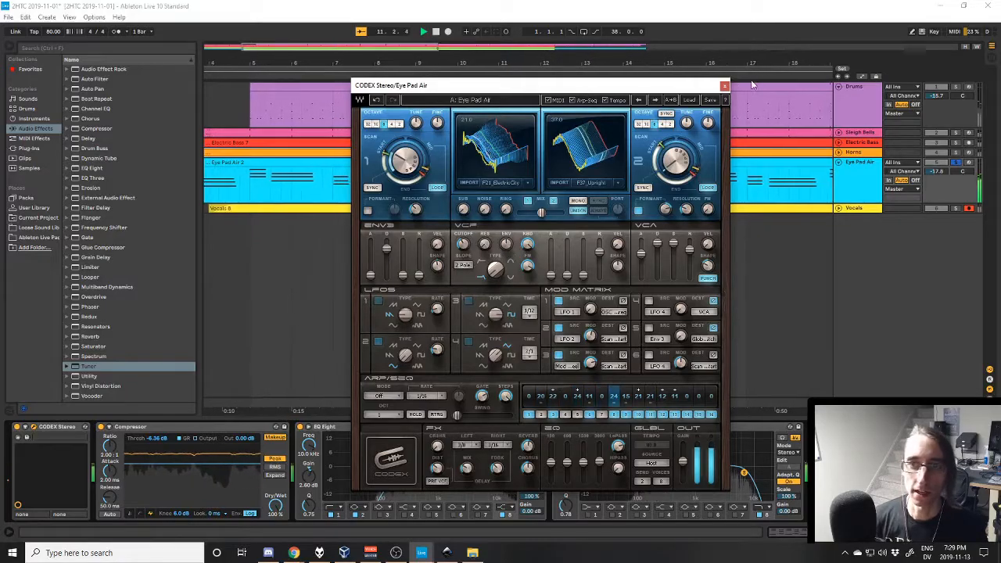
pyautogui.click(724, 85)
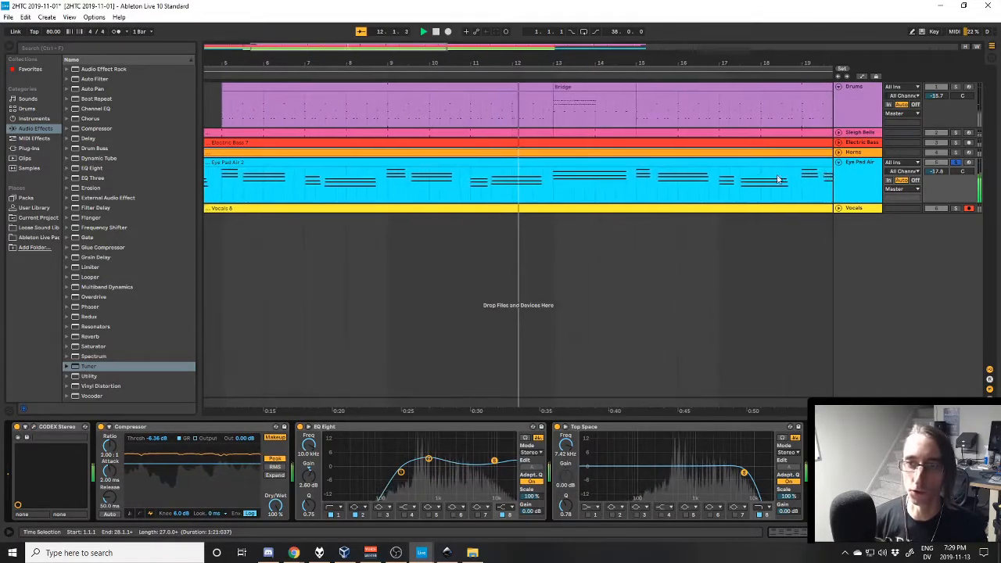
# - Stop playback, unsolo the Eye Pad Air track, unfold the Vocals track and play the full mix from the start
pyautogui.click(864, 186)
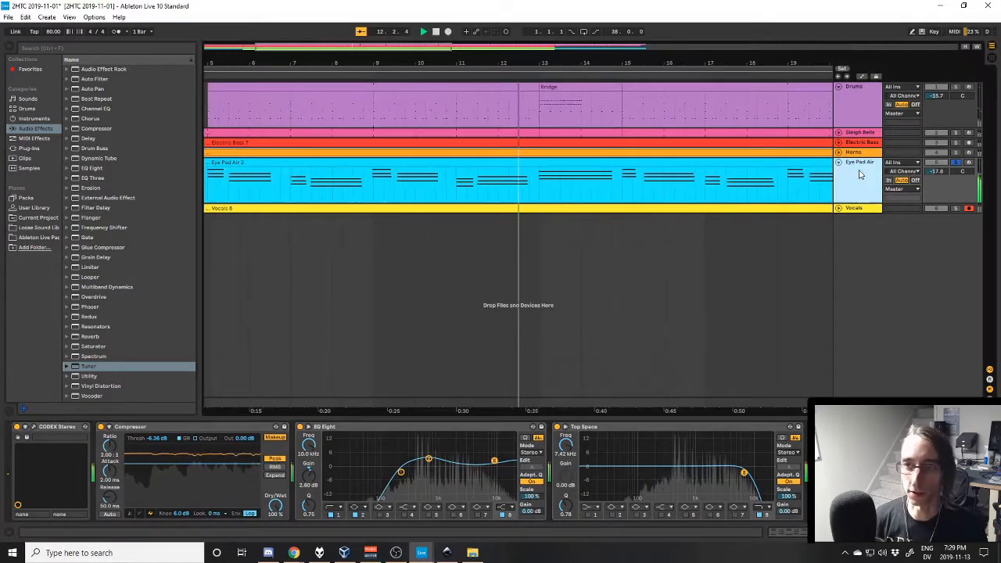
pyautogui.press('space')
pyautogui.click(955, 164)
pyautogui.click(839, 208)
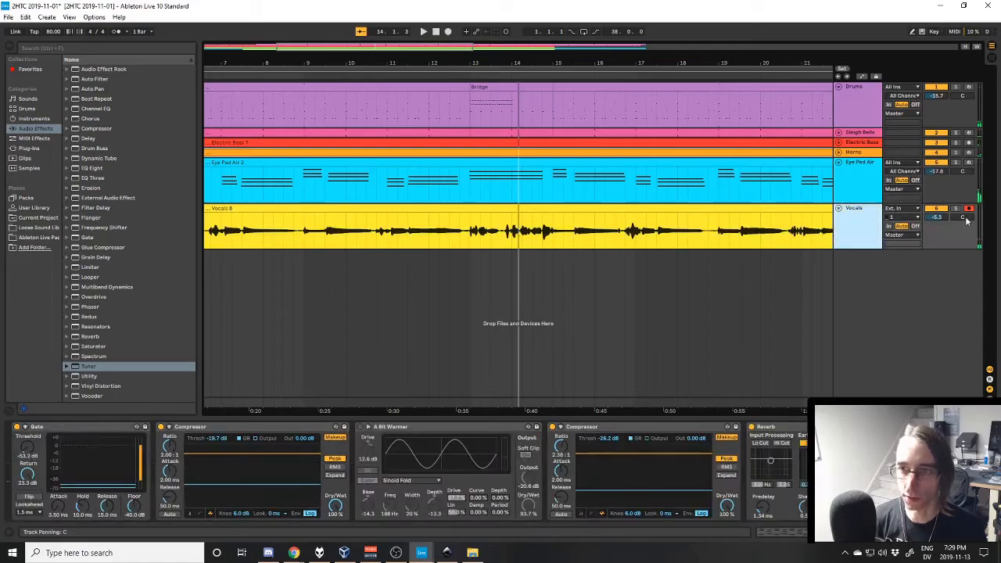
pyautogui.press('space')
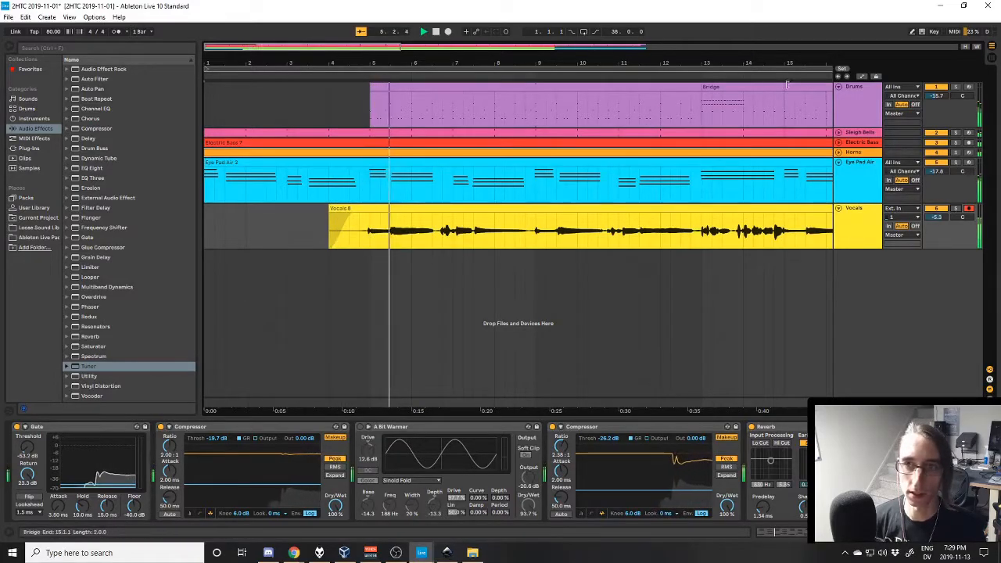
# - Select and solo the Drums track, and open its EZdrummer plug-in window slightly lower on the screen
pyautogui.click(856, 98)
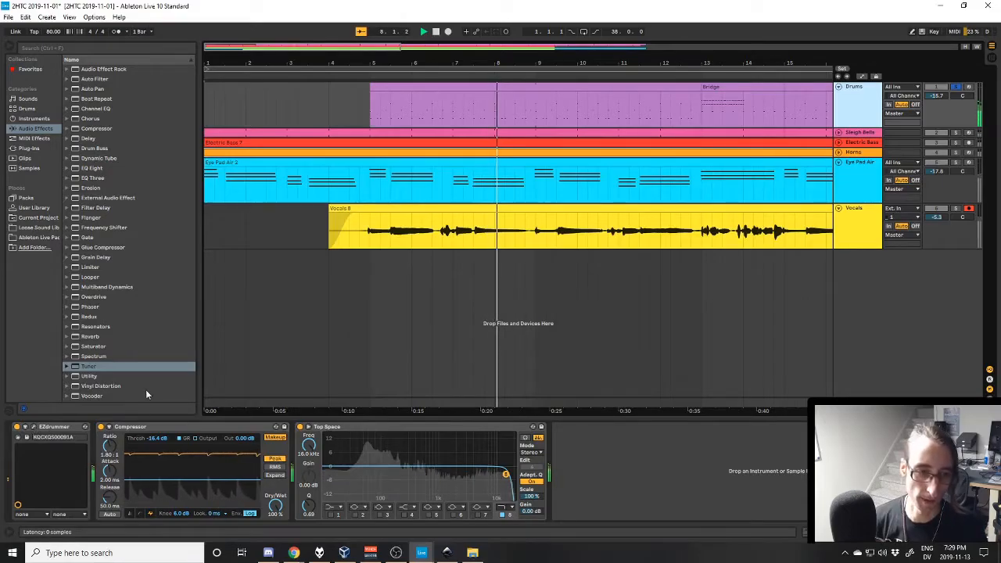
pyautogui.hotkey('ctrl', 'alt', 'p')
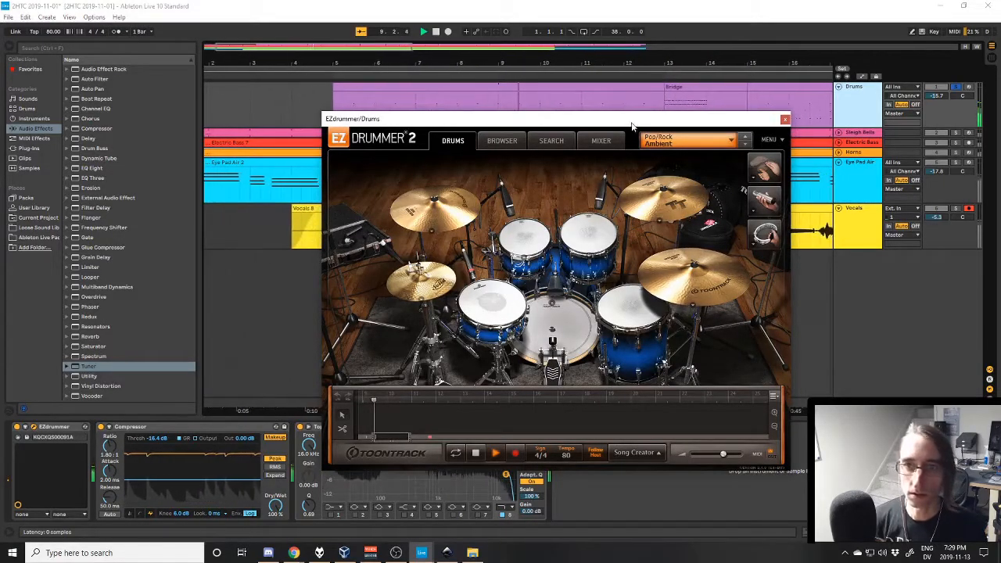
pyautogui.moveTo(632, 121); pyautogui.dragTo(648, 152)
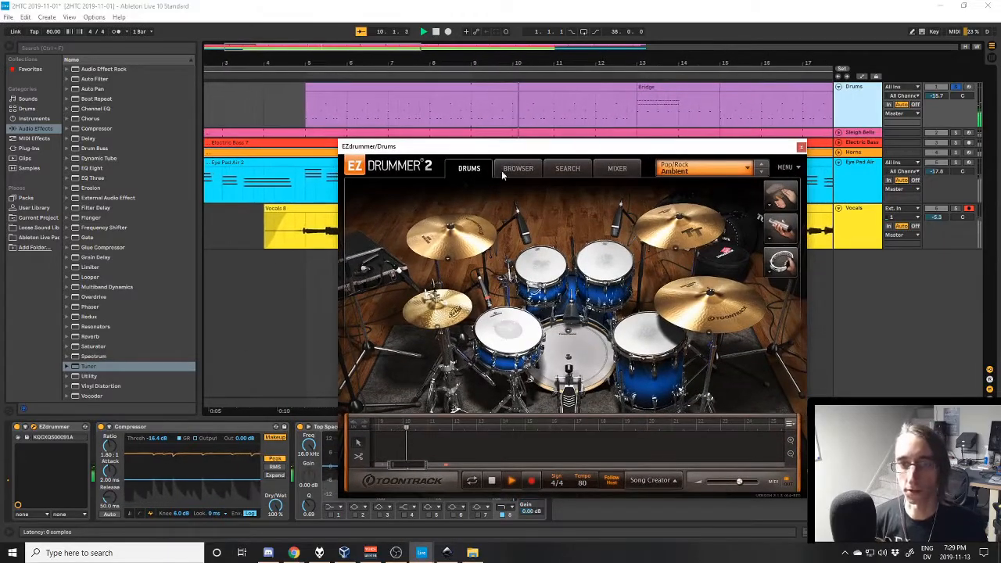
# - Look over EZdrummer's groove search page with the Cymbal Swell filter, returning to the drum kit view after each look
pyautogui.click(568, 169)
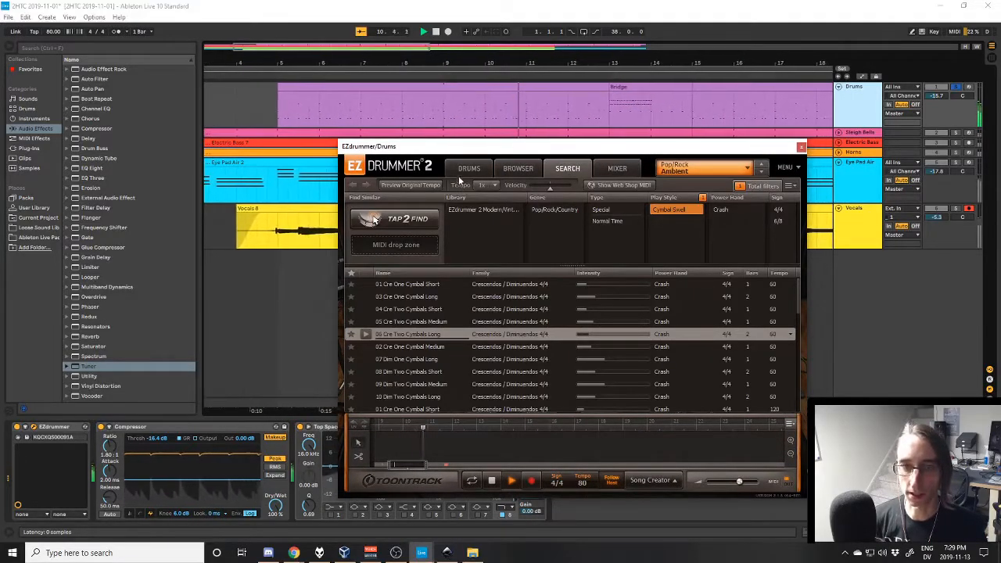
pyautogui.click(468, 169)
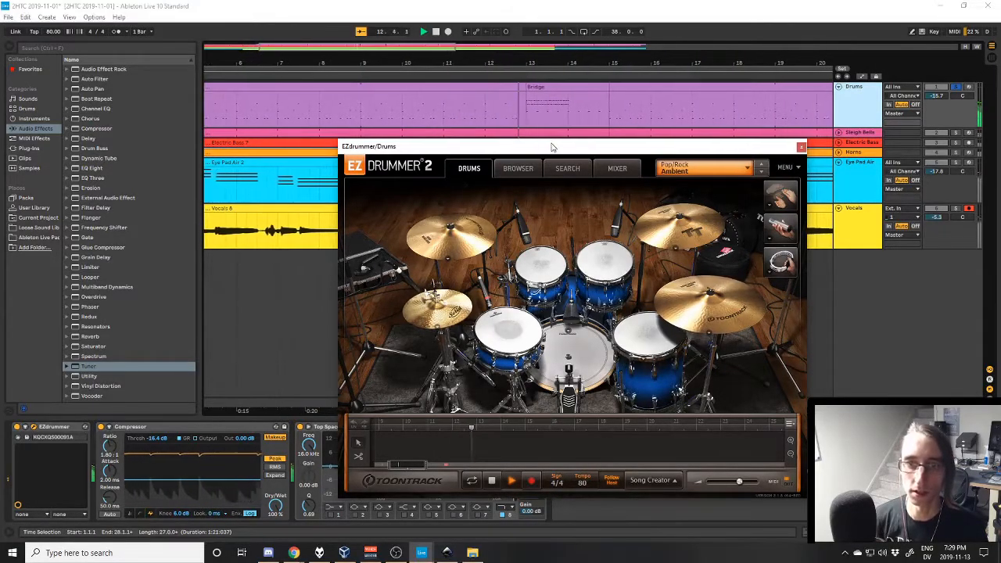
pyautogui.moveTo(551, 147); pyautogui.dragTo(555, 132)
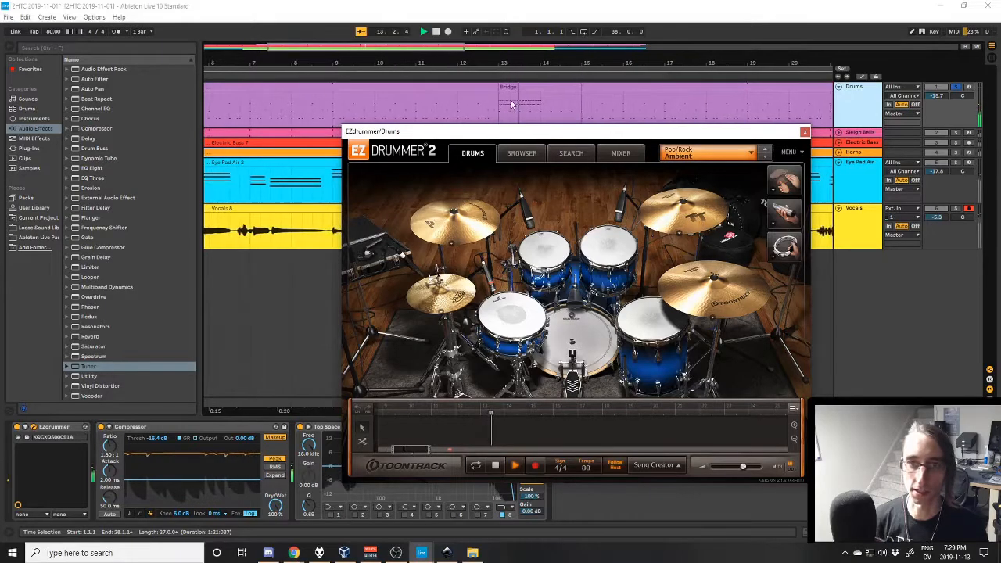
pyautogui.click(579, 154)
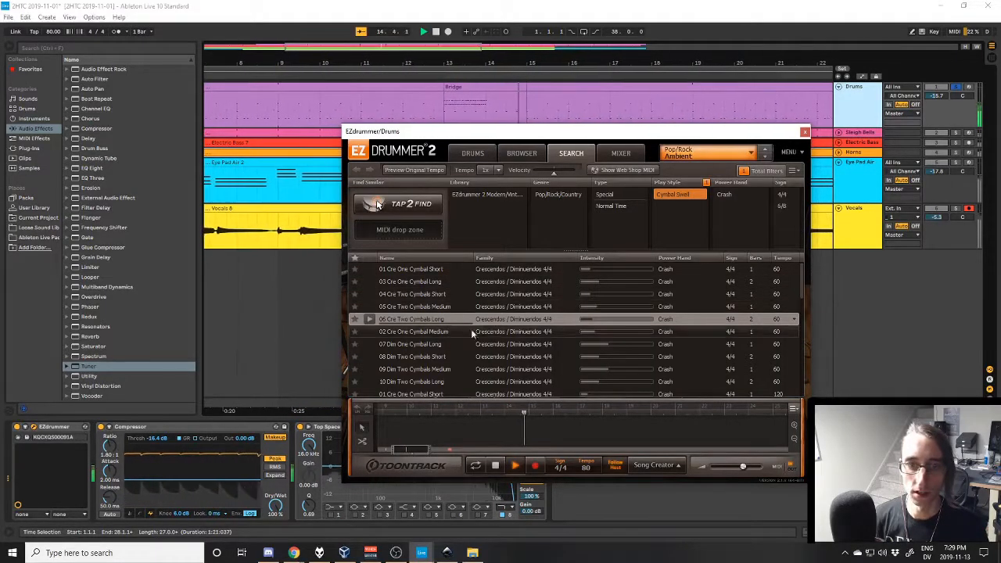
pyautogui.click(476, 153)
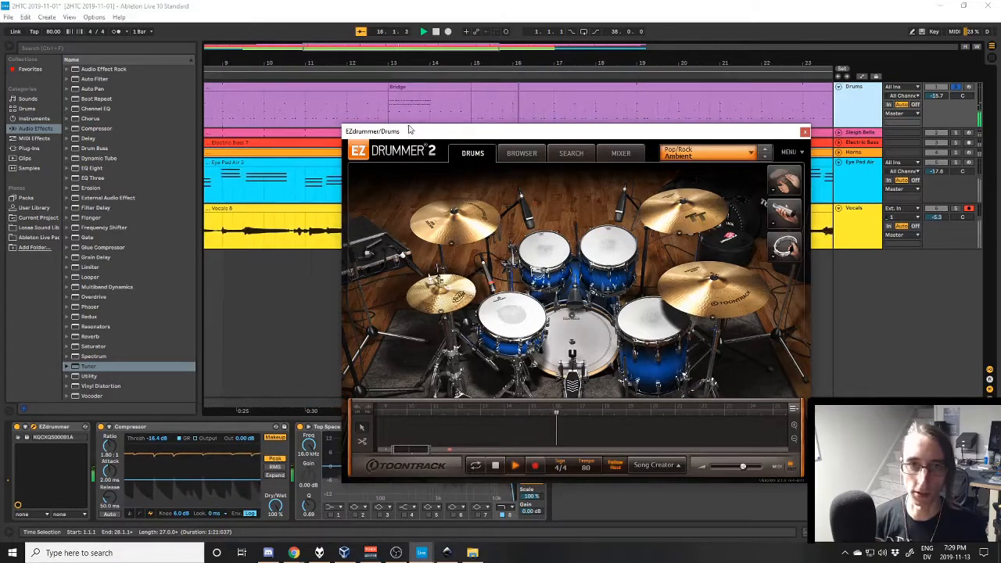
# - Select the Bridge clip on the Drums track, play from its start at bar 13, and close the EZdrummer window
pyautogui.click(404, 87)
pyautogui.press('space')
pyautogui.press('space')
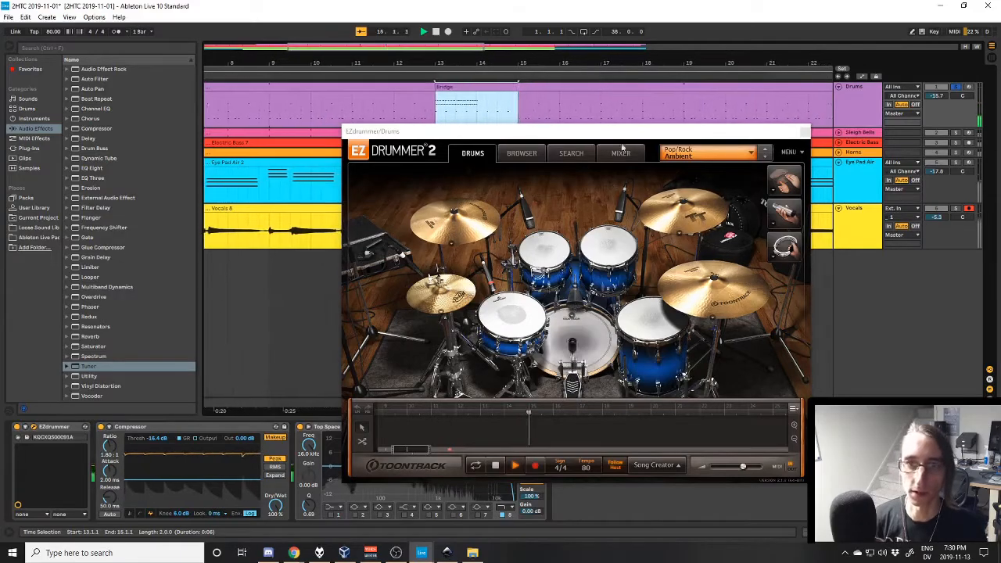
pyautogui.moveTo(638, 137); pyautogui.dragTo(614, 137)
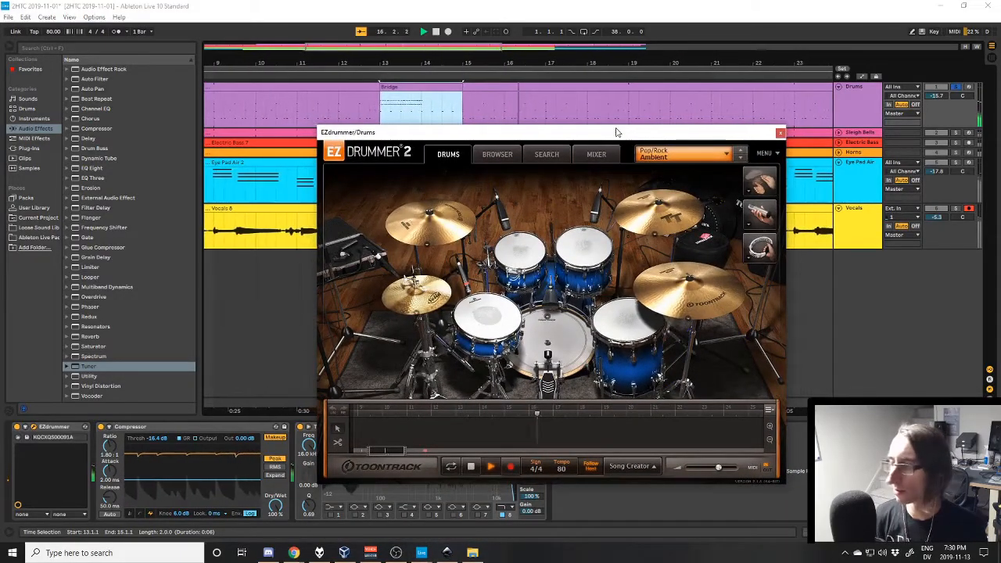
pyautogui.moveTo(635, 137); pyautogui.dragTo(635, 164)
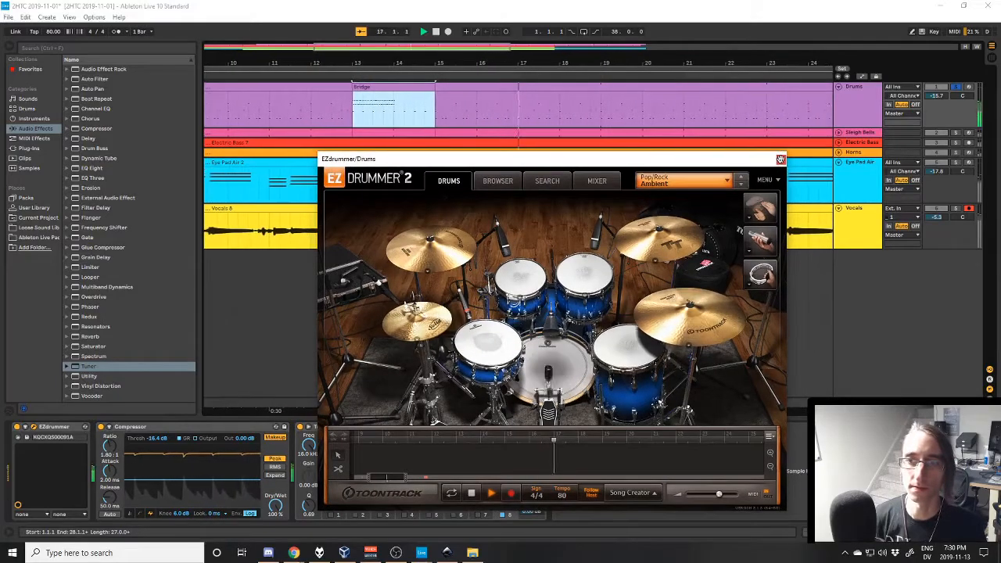
pyautogui.click(780, 160)
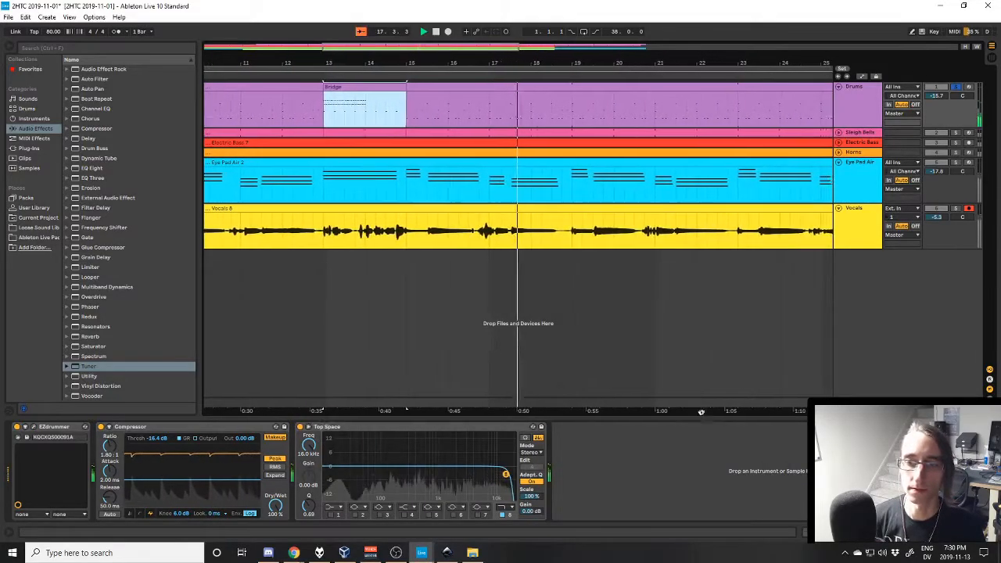
# - Unsolo the Drums track and play the full mix from bar 25, near the end of the vocals
pyautogui.moveTo(701, 412); pyautogui.dragTo(412, 415)
pyautogui.moveTo(702, 412); pyautogui.dragTo(610, 412)
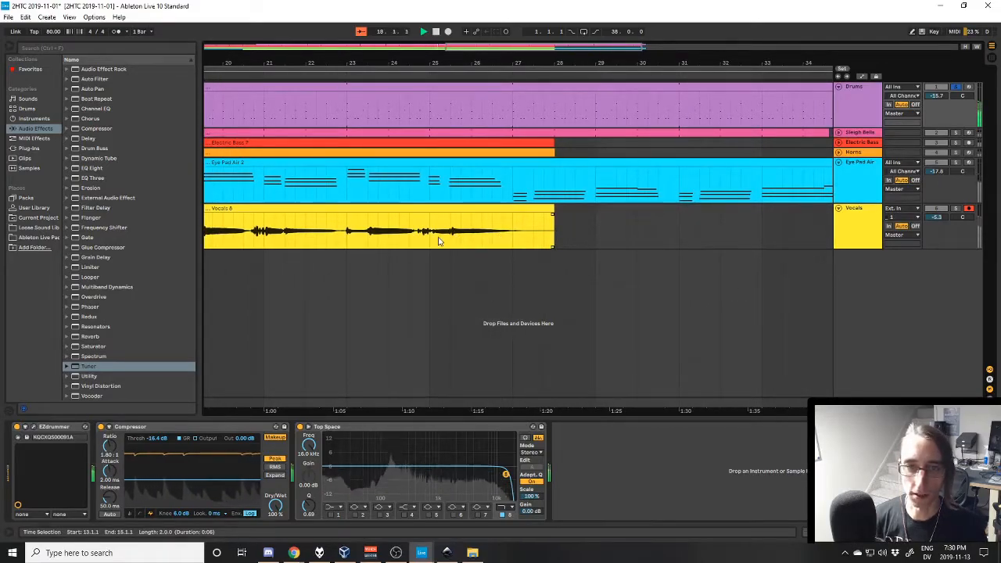
pyautogui.click(947, 93)
pyautogui.click(955, 87)
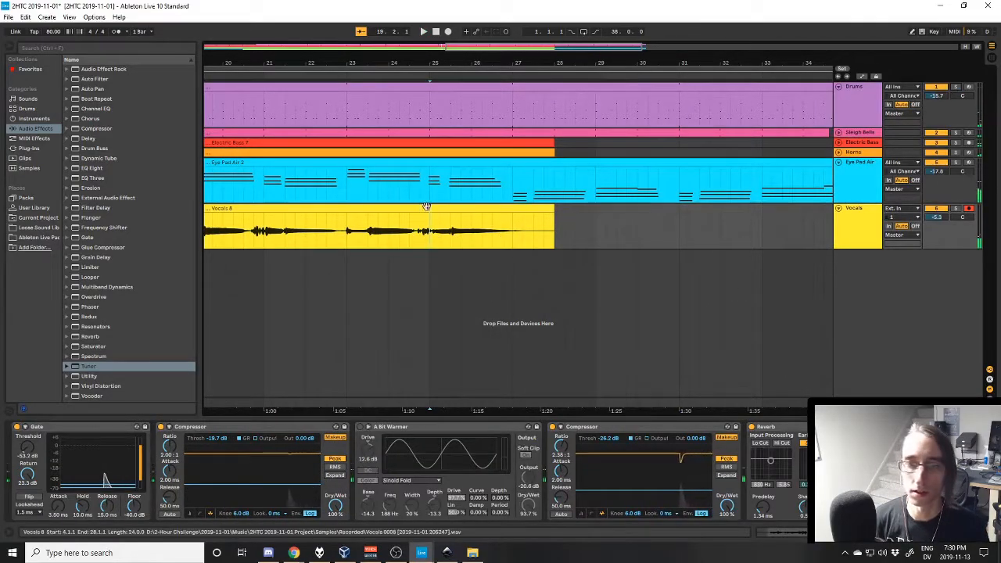
pyautogui.press('space')
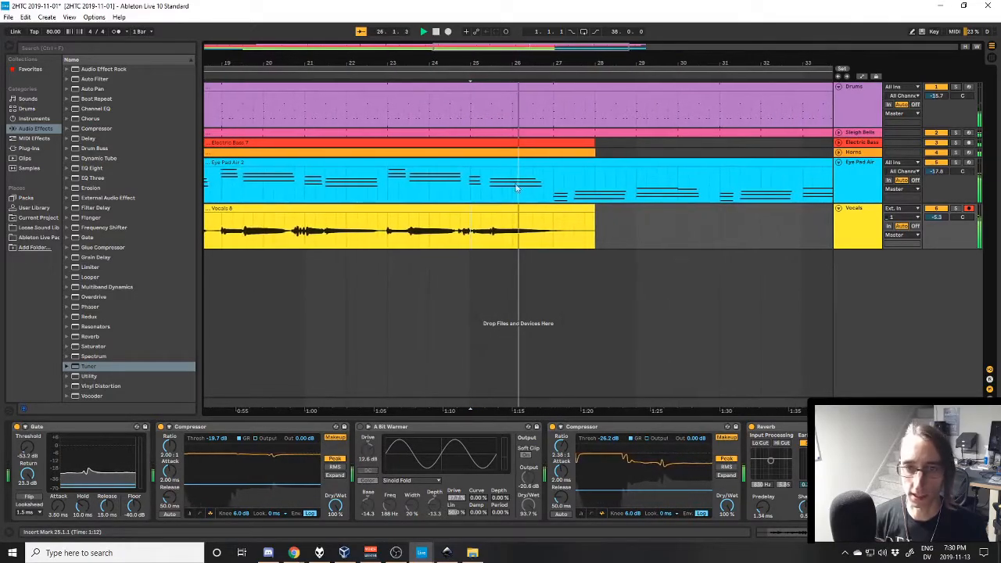
# - Unfold the Horns and Electric Bass tracks and stop the playback
pyautogui.click(839, 152)
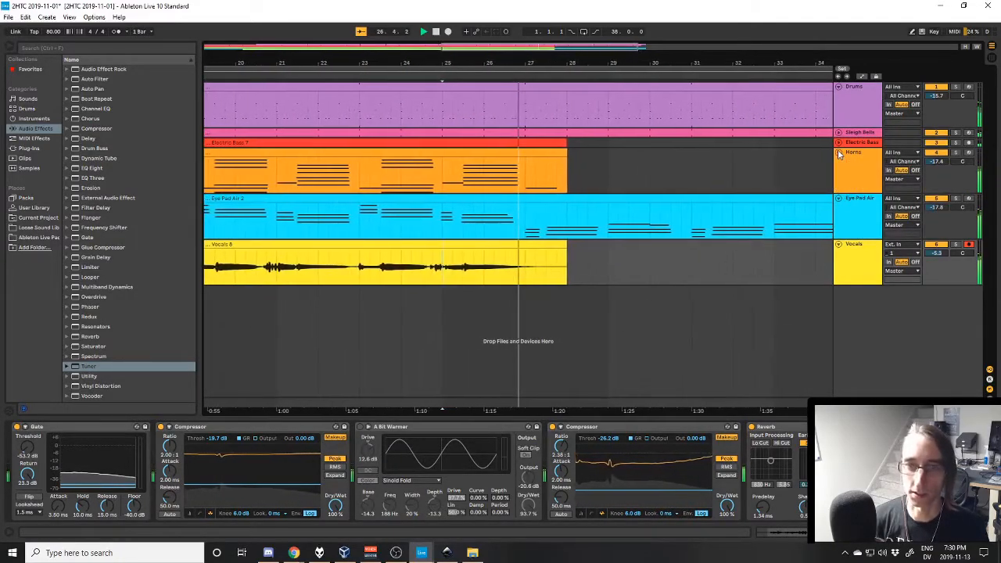
pyautogui.click(846, 169)
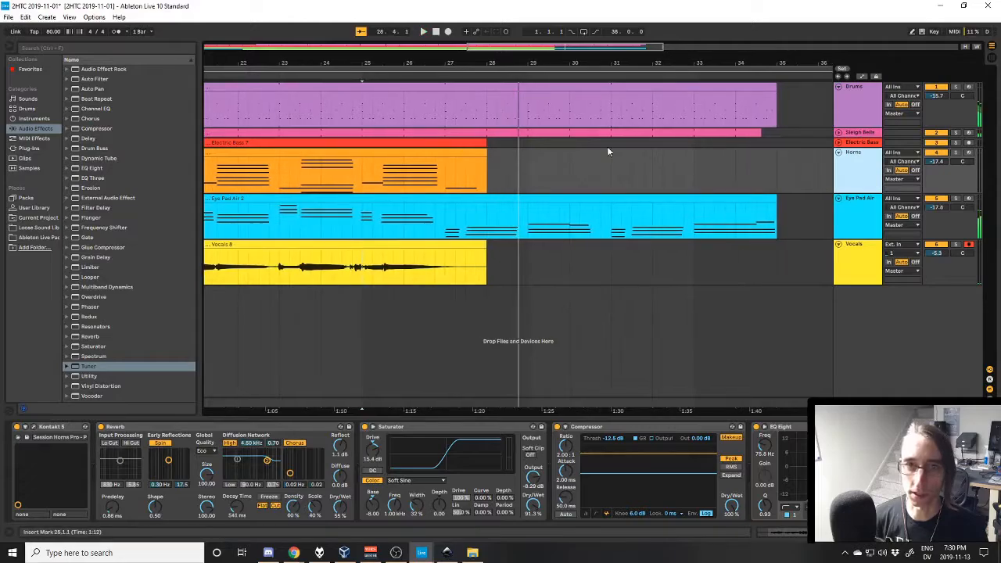
pyautogui.click(837, 143)
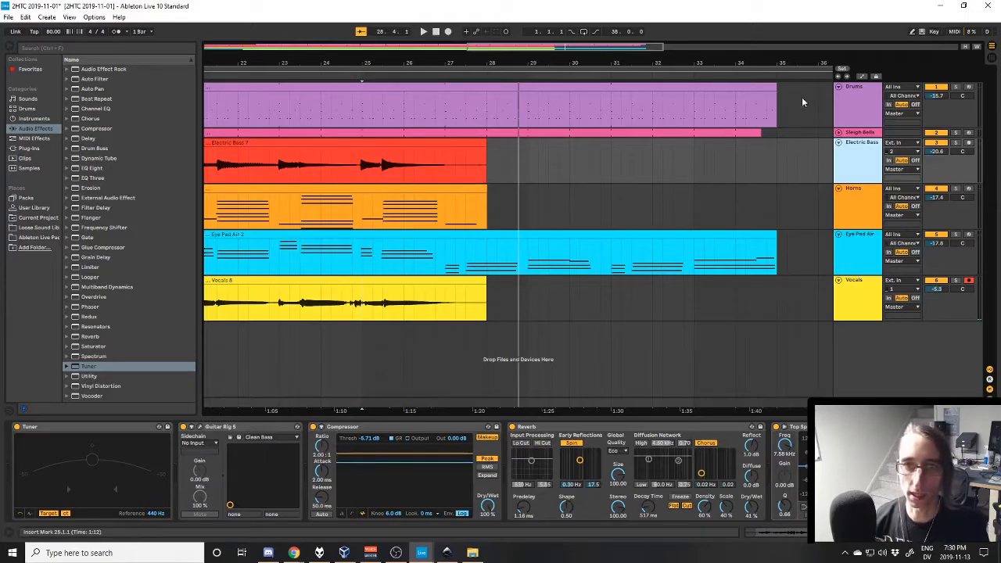
# - Unfold the Sleigh Bells track to check its part in the outro, and fold it again
pyautogui.click(838, 133)
pyautogui.click(839, 133)
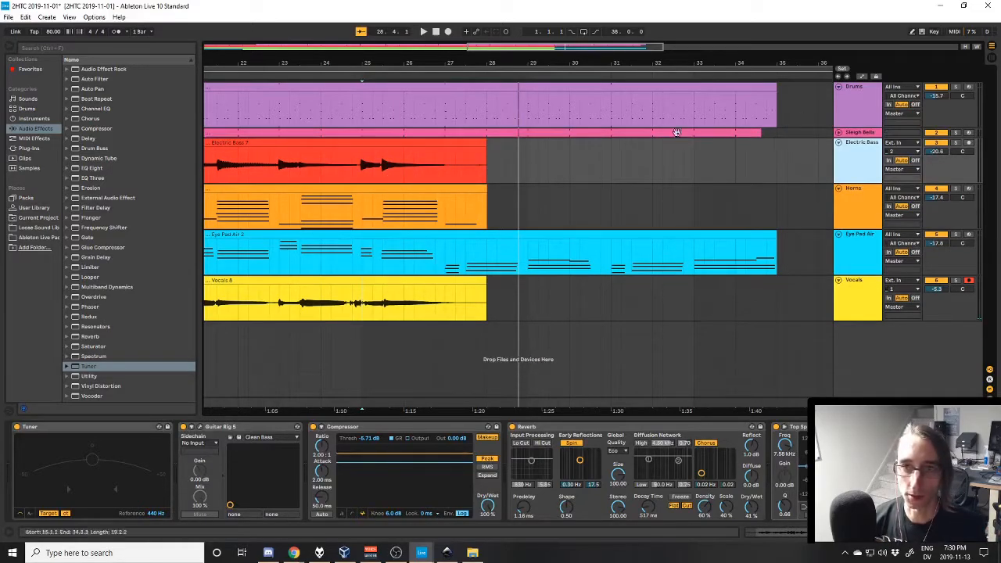
pyautogui.click(838, 133)
pyautogui.click(838, 134)
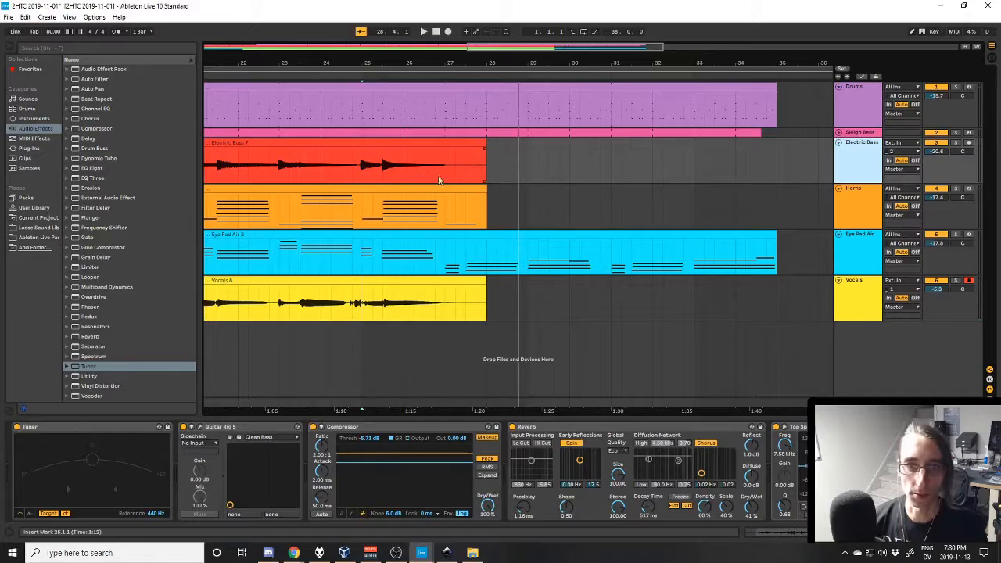
# - Mark the end of the Electric Bass clip at bar 28, and bar 27 in the Horns and Eye Pad Air clips
pyautogui.click(491, 170)
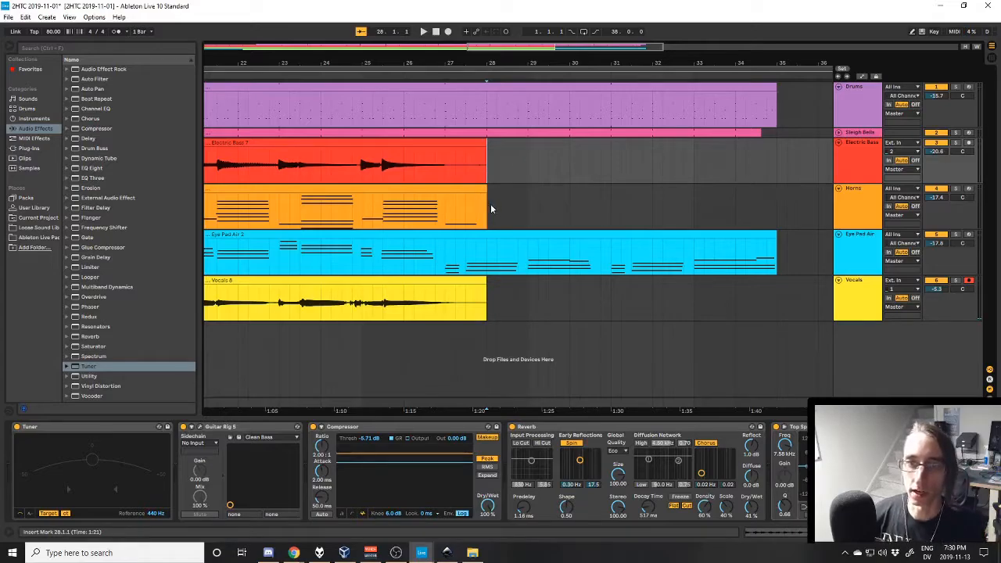
pyautogui.click(485, 224)
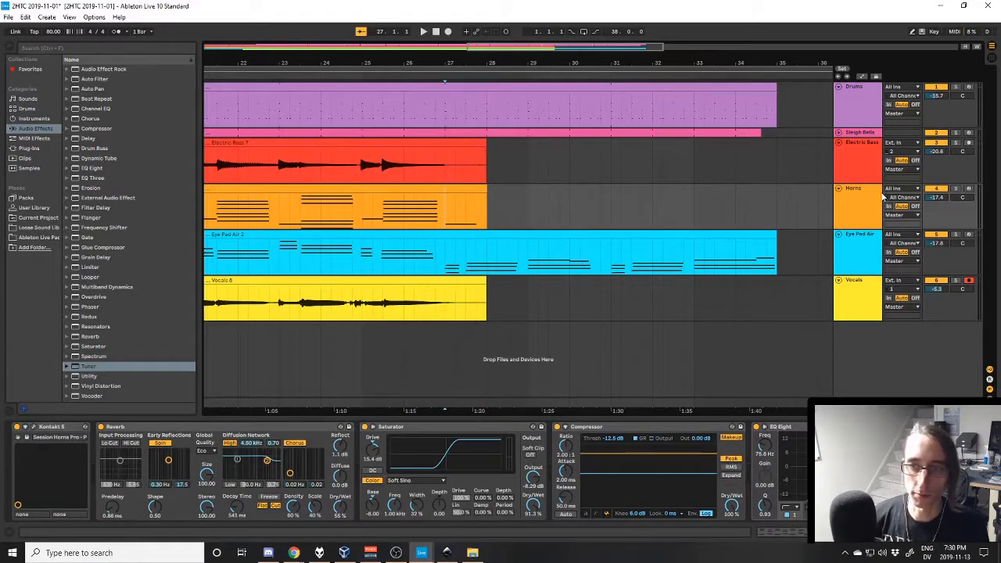
pyautogui.click(442, 274)
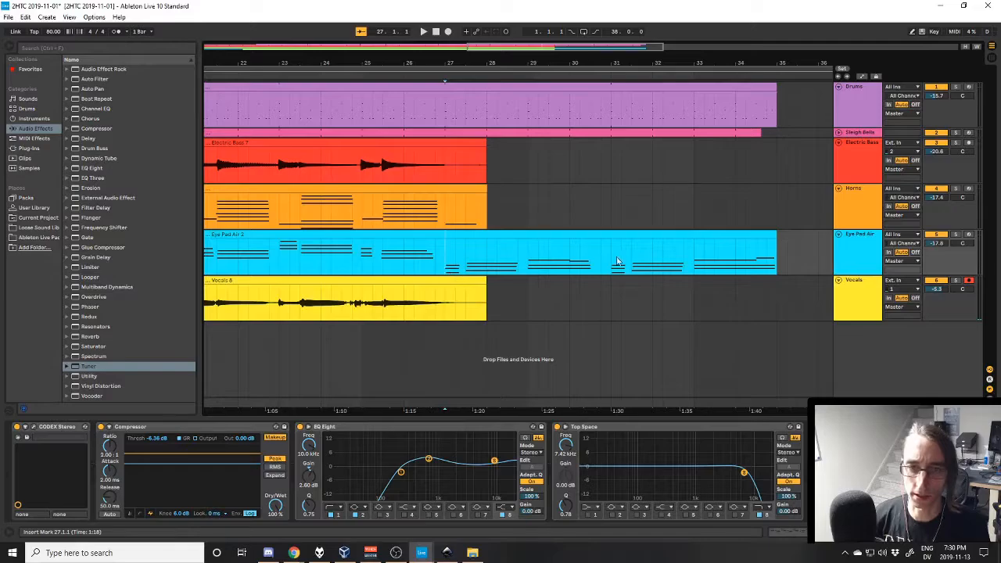
pyautogui.click(444, 224)
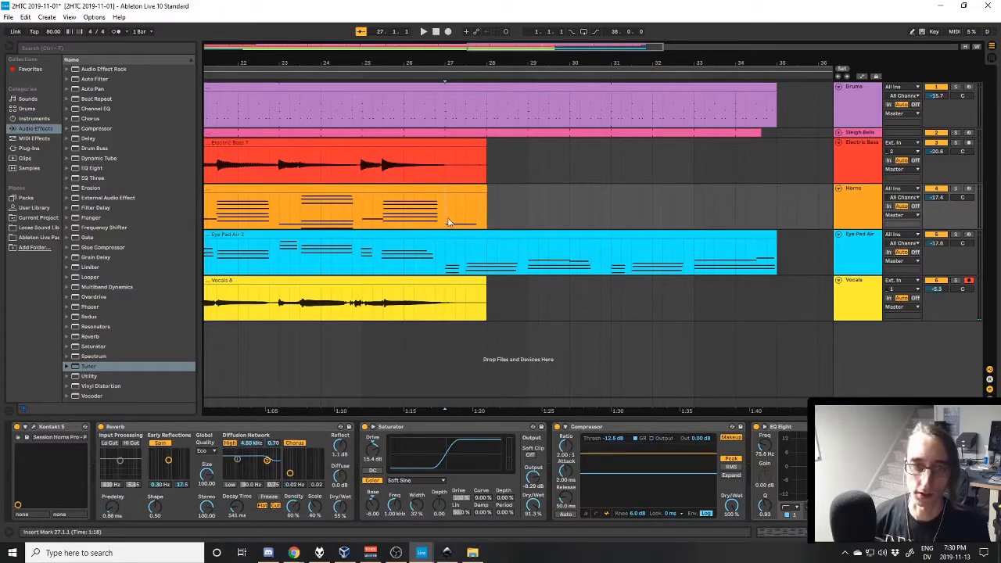
# - Solo the Horns track, play its last note from bar 27, stop the playback and select the track
pyautogui.click(858, 204)
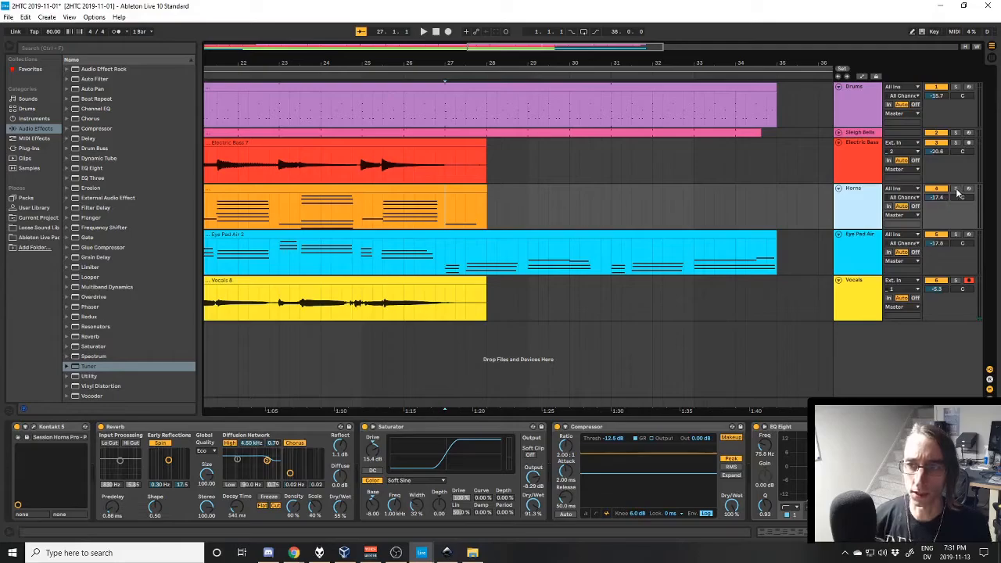
pyautogui.click(956, 188)
pyautogui.press('space')
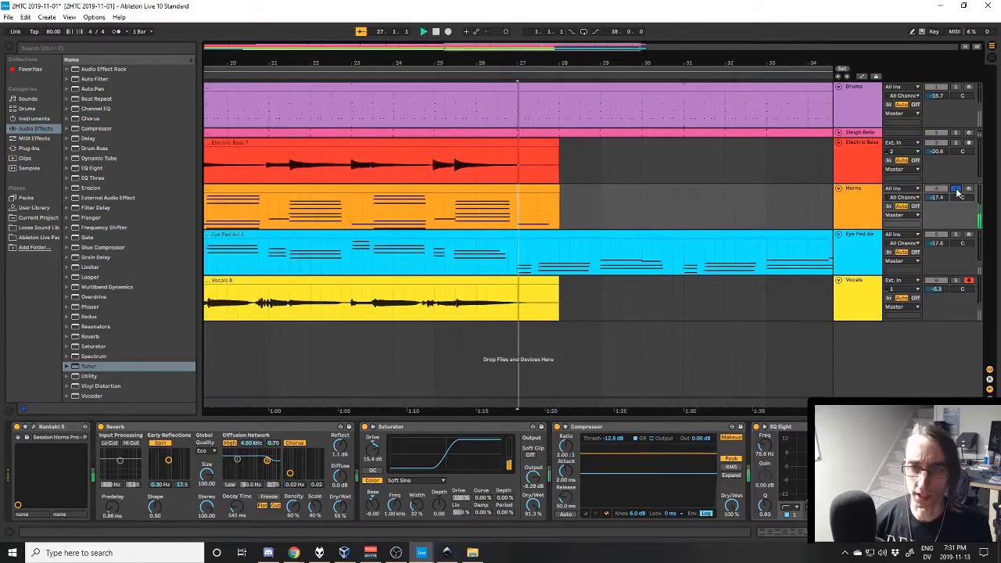
pyautogui.click(849, 213)
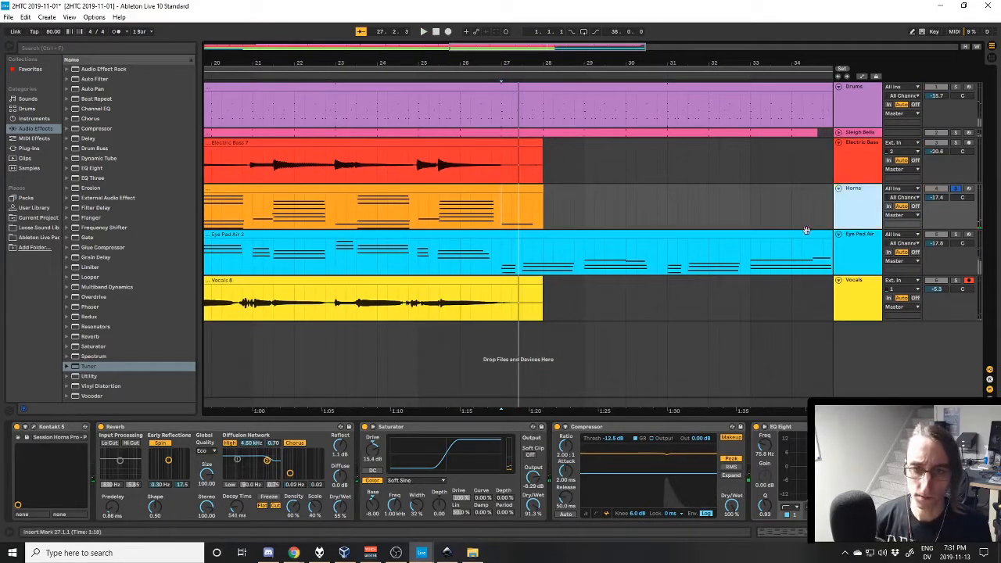
# - Open the Horns track's Kontakt instrument, examine the Session Horns Pro dynamic, pitch wheel and sample controls, and close it
pyautogui.click(85, 426)
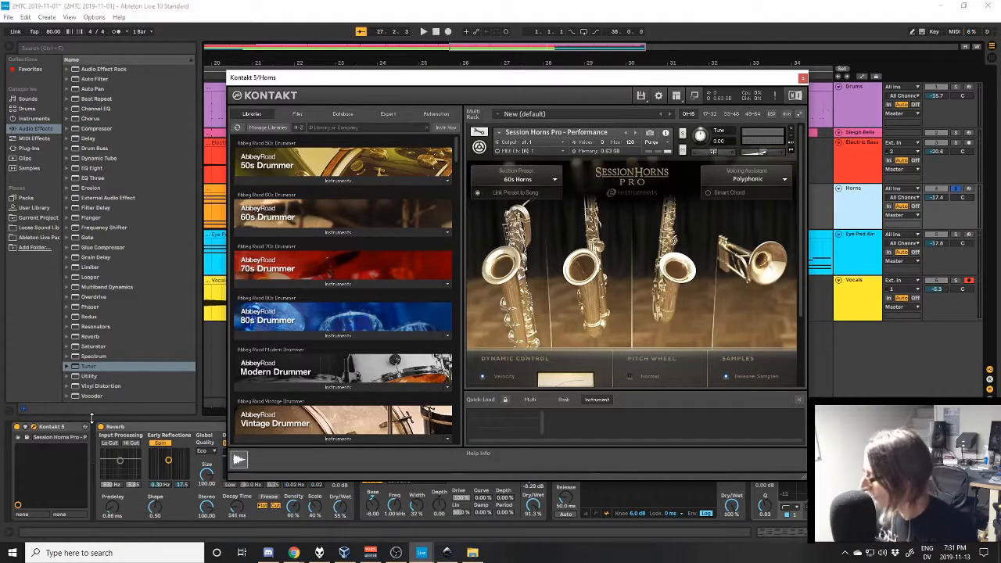
pyautogui.scroll(-2, 634, 302)
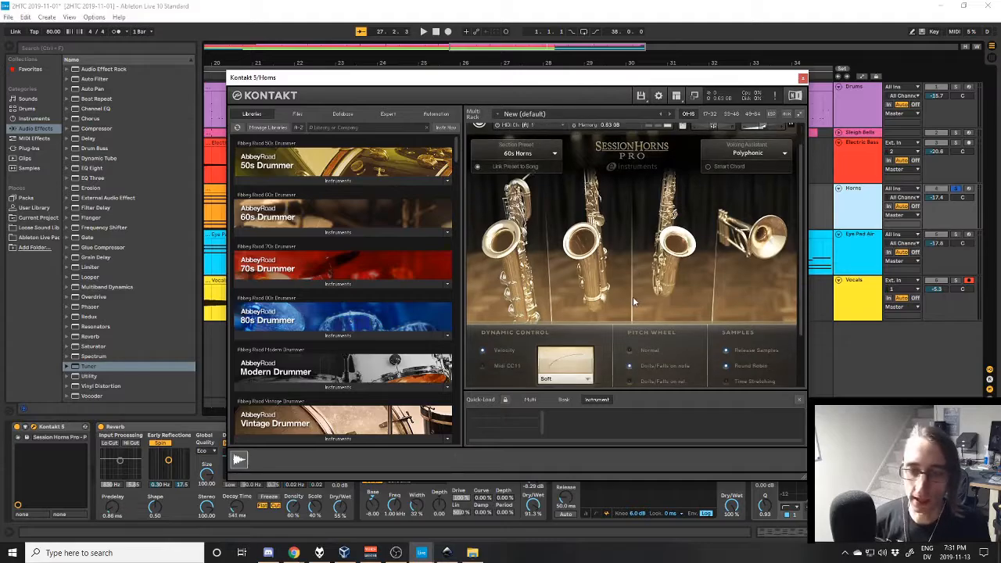
pyautogui.scroll(-3, 633, 301)
pyautogui.scroll(-1, 615, 293)
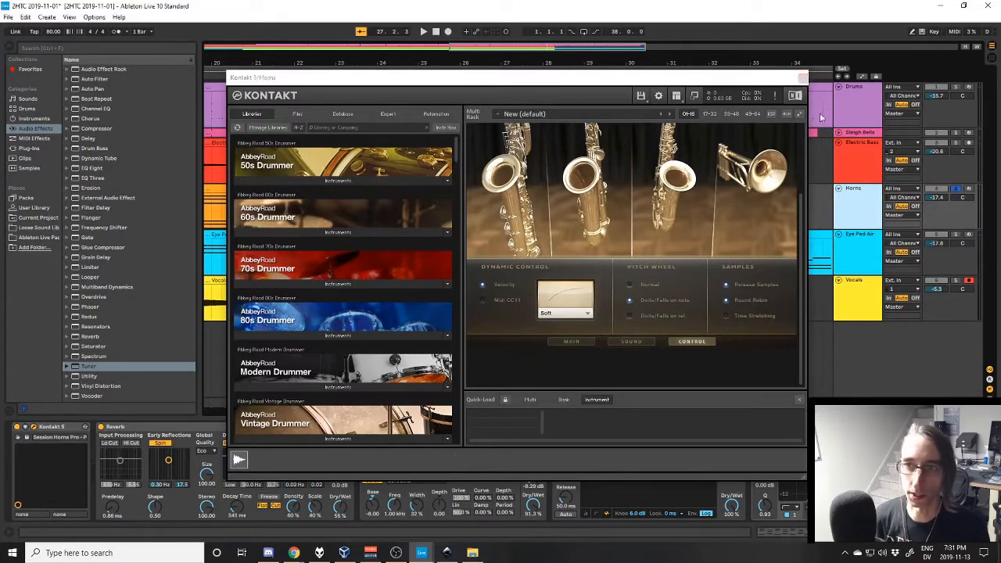
pyautogui.click(803, 78)
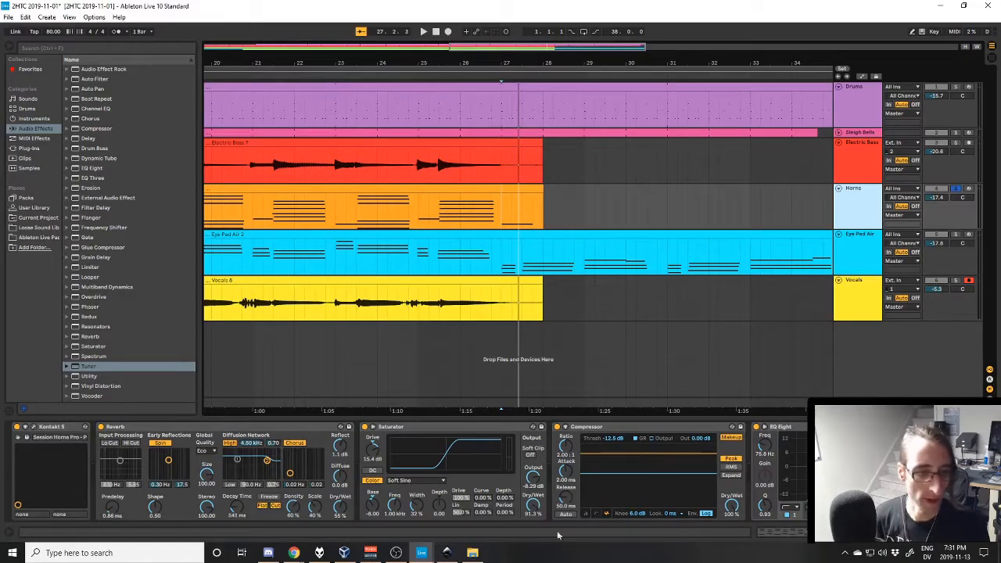
# - Show the Horns clip's notes with its pitch bend envelope, and view the curve over the whole clip
pyautogui.hotkey('shift', 'Tab')
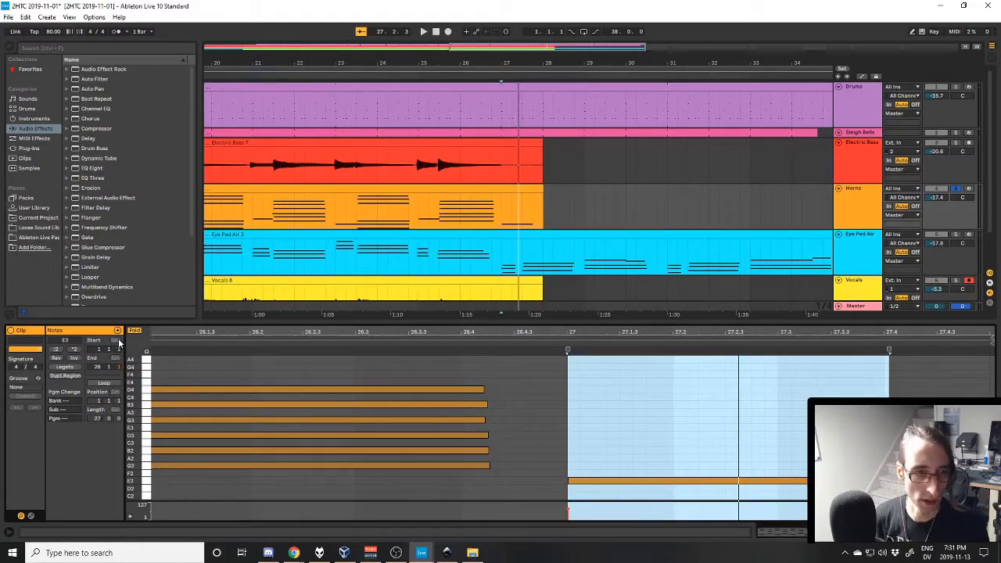
pyautogui.click(31, 516)
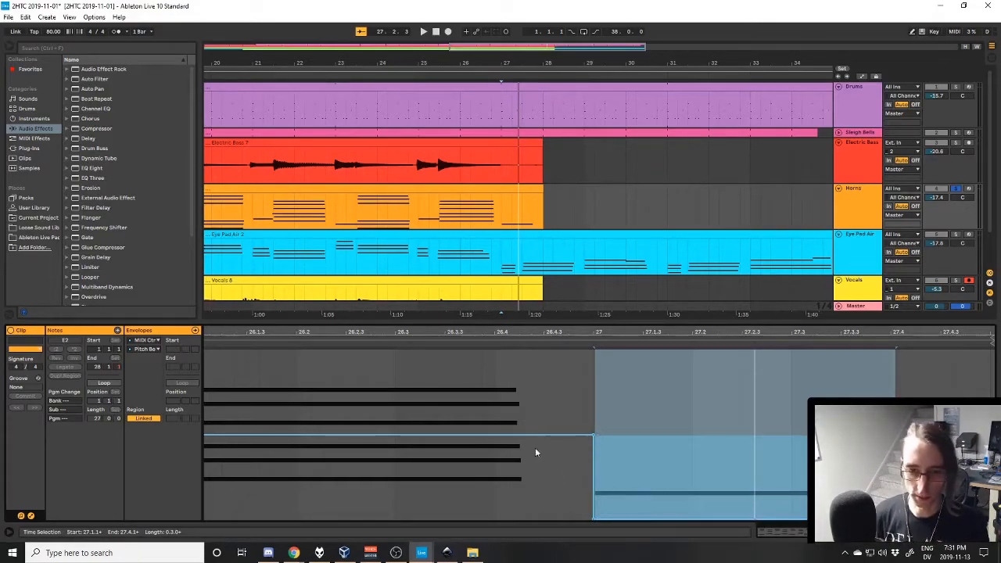
pyautogui.scroll(-3, 500, 195)
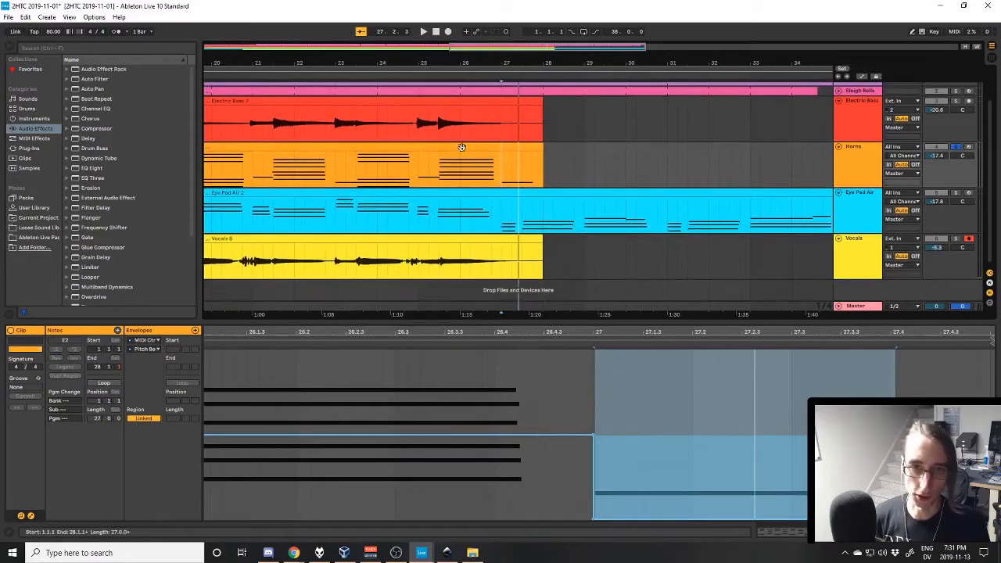
pyautogui.click(462, 149)
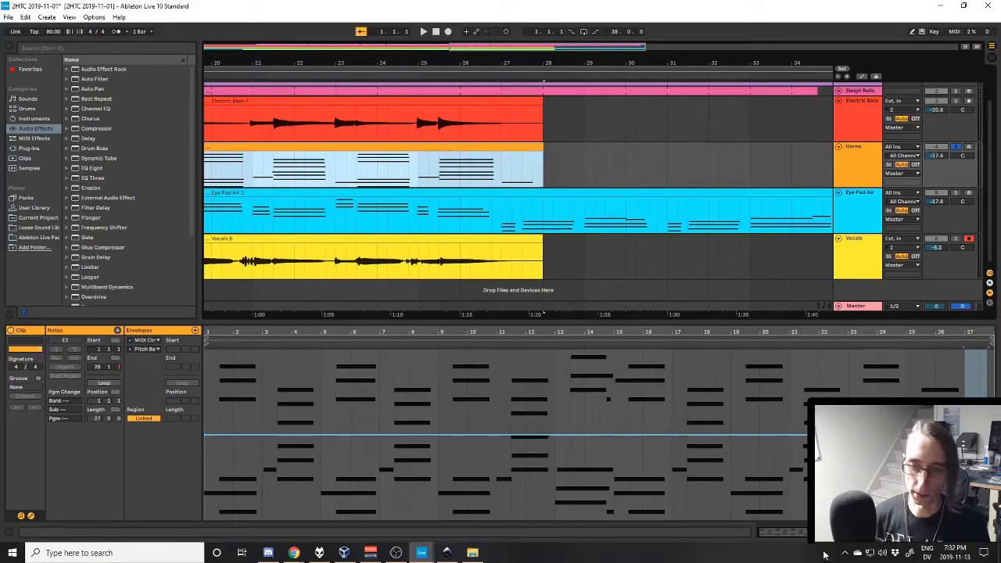
# - Audition the soloed Horns ending from bar 27 and again from 25.3, stop, and return to the track's devices
pyautogui.click(505, 178)
pyautogui.click(507, 204)
pyautogui.press('space')
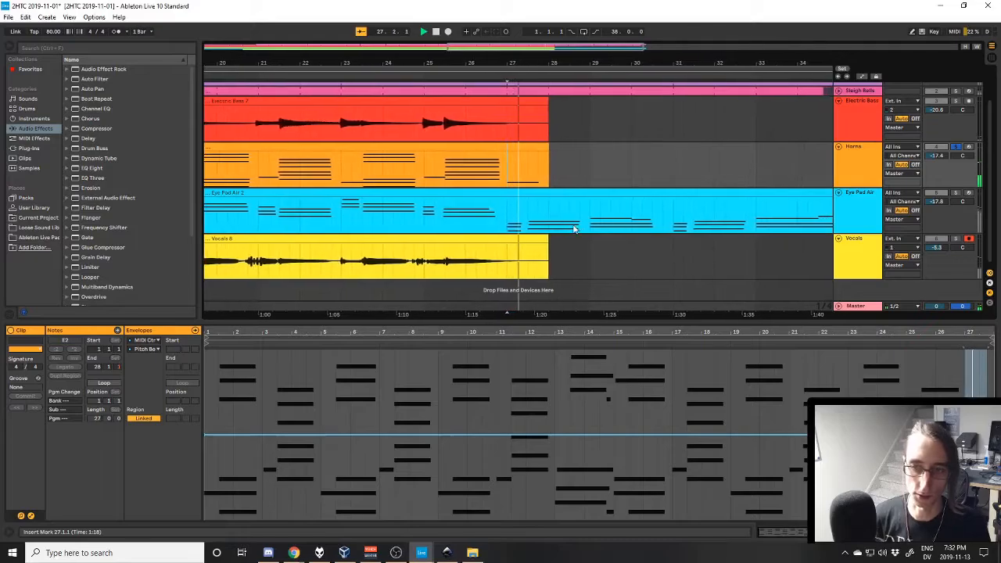
pyautogui.press('space')
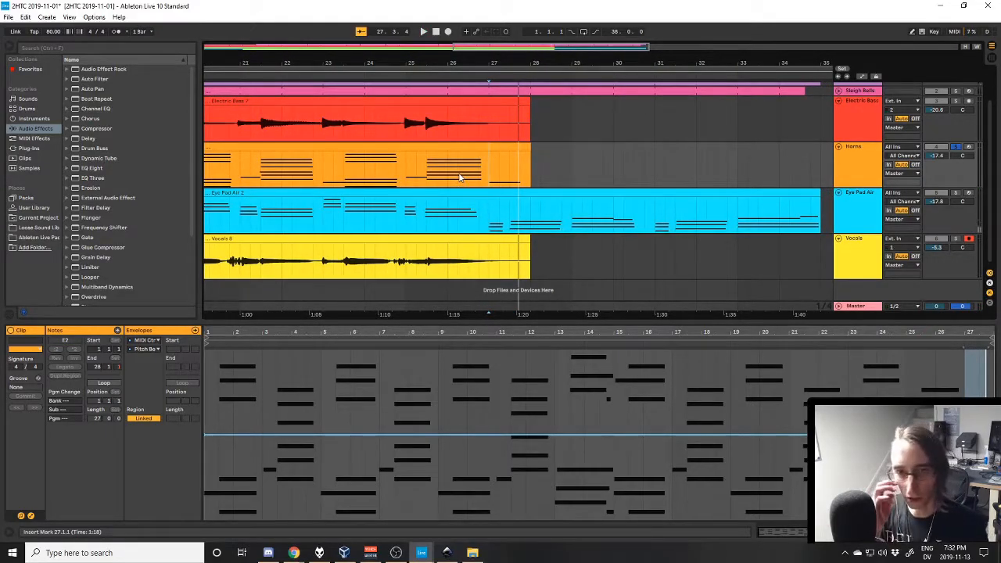
pyautogui.press('space')
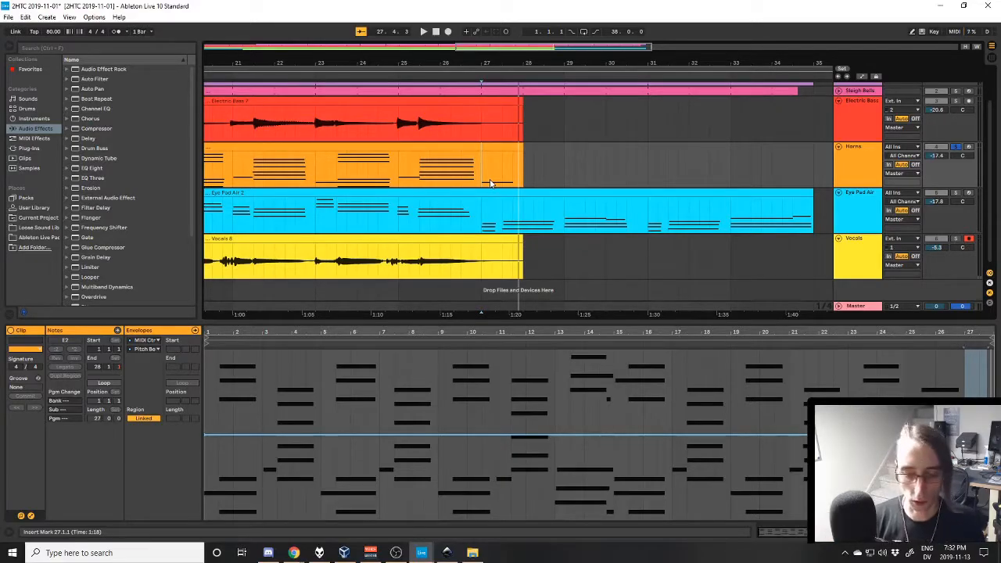
pyautogui.press('space')
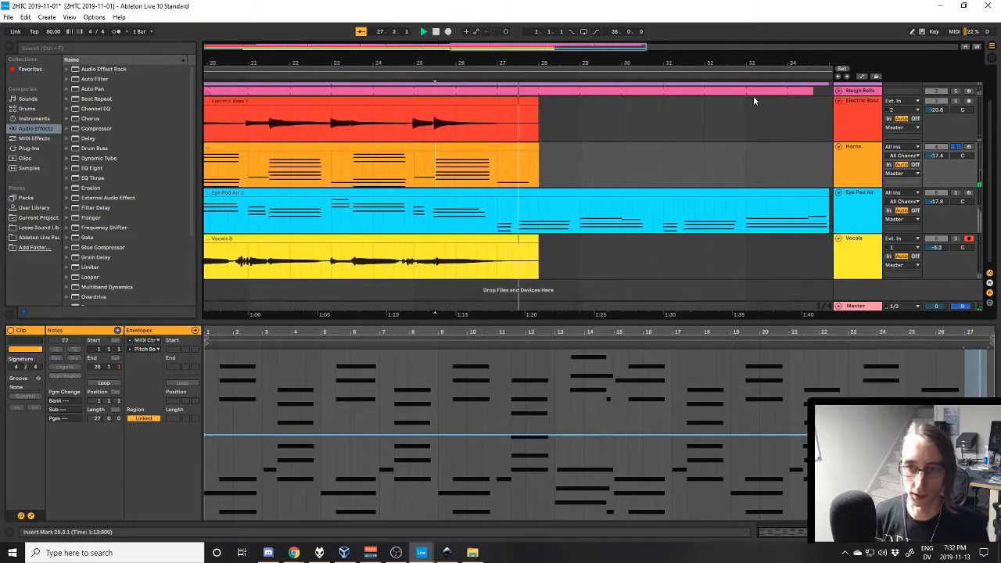
pyautogui.hotkey('shift', 'Tab')
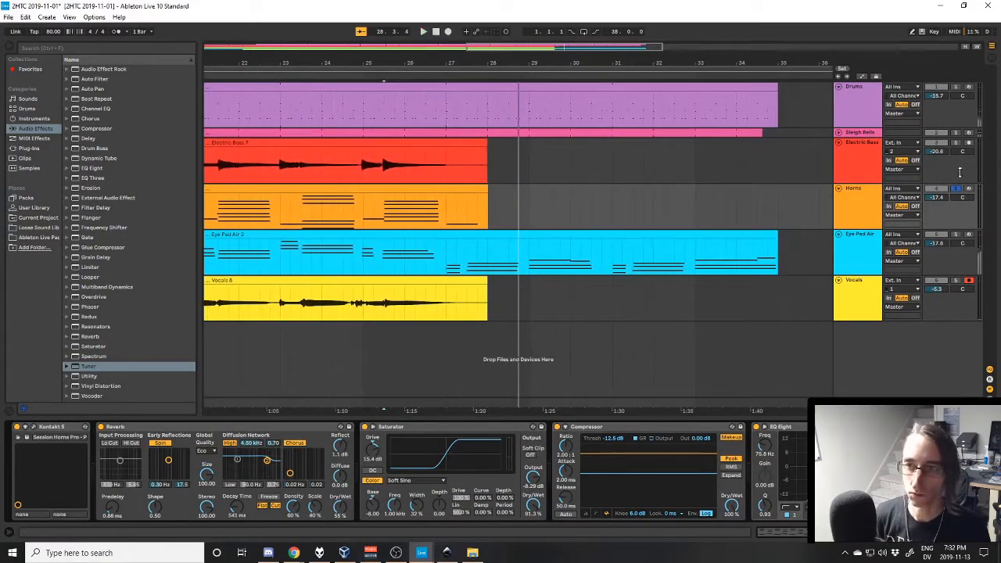
# - Turn off the Horns solo, play all tracks from 25.3, and examine the Eye Pad Air clip's notes from bar 27 onward
pyautogui.press('space')
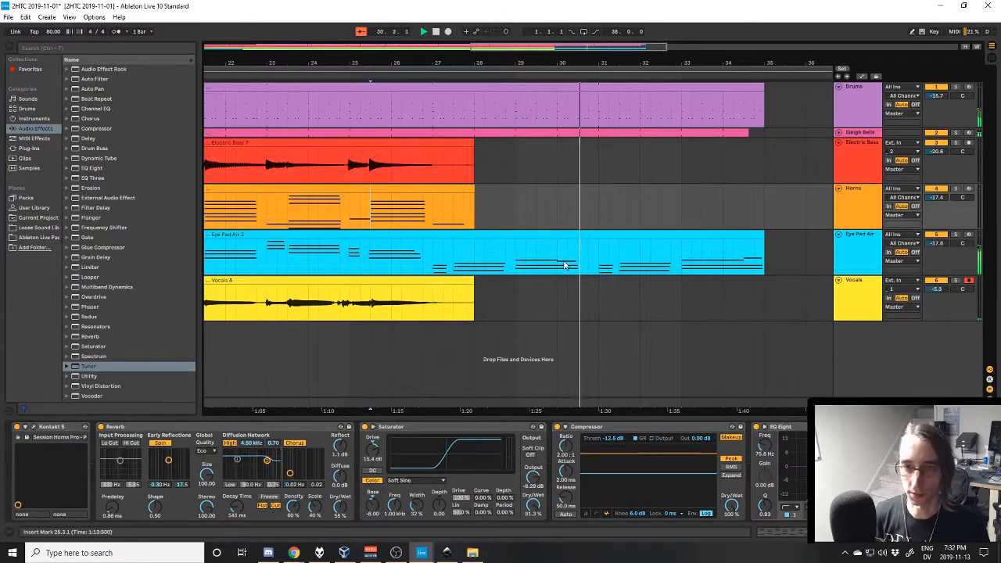
pyautogui.click(615, 236)
pyautogui.click(839, 532)
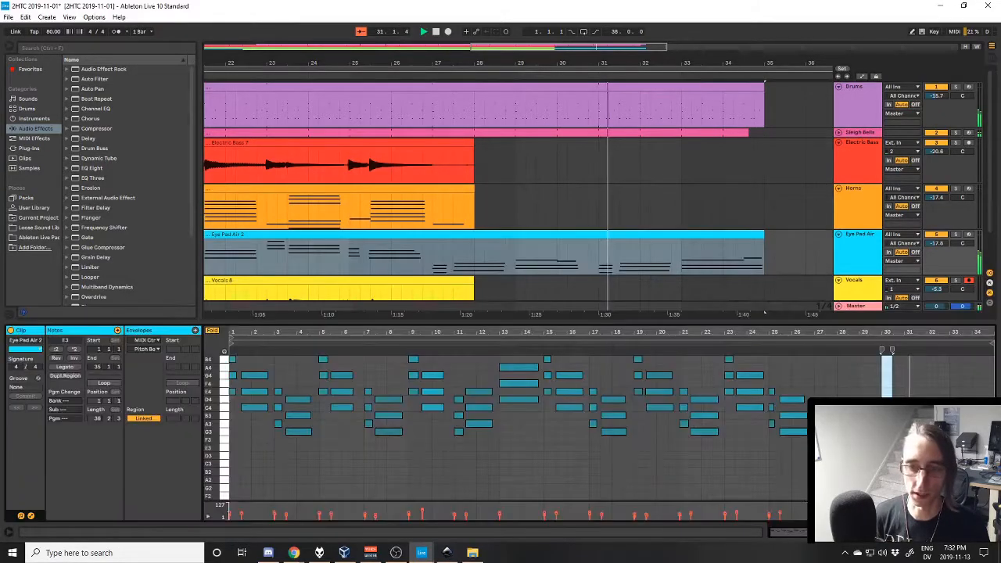
pyautogui.moveTo(882, 332); pyautogui.dragTo(592, 462)
pyautogui.click(576, 413)
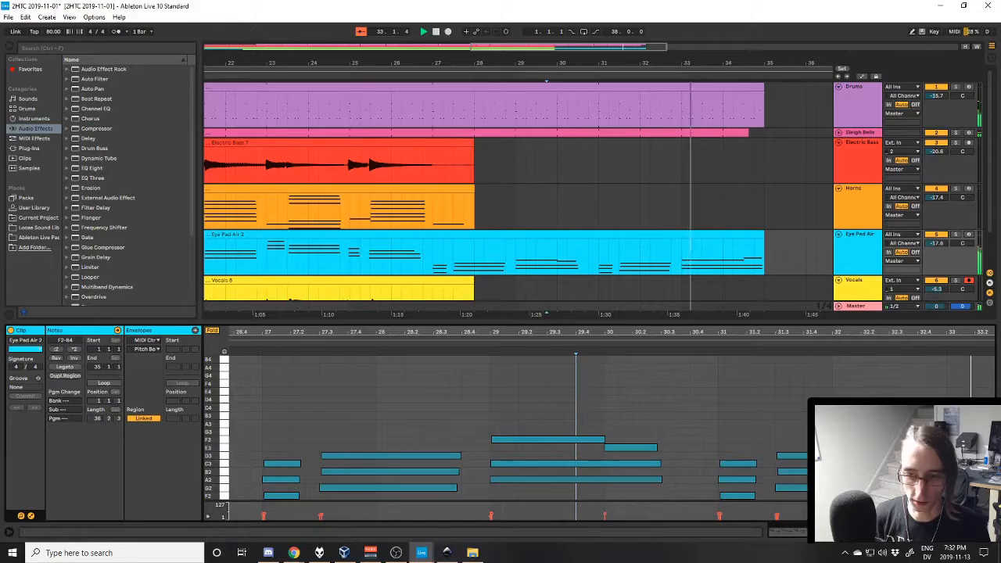
pyautogui.moveTo(808, 332); pyautogui.dragTo(673, 325)
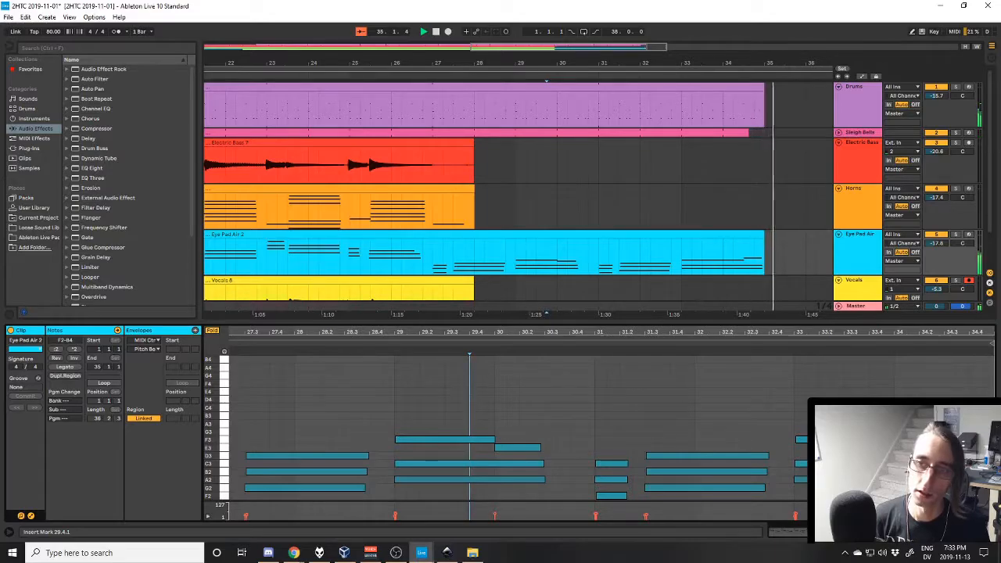
# - Open the Drums track's EZdrummer, bring the Cymbal 1 Crash block into its song timeline, and close it
pyautogui.click(867, 116)
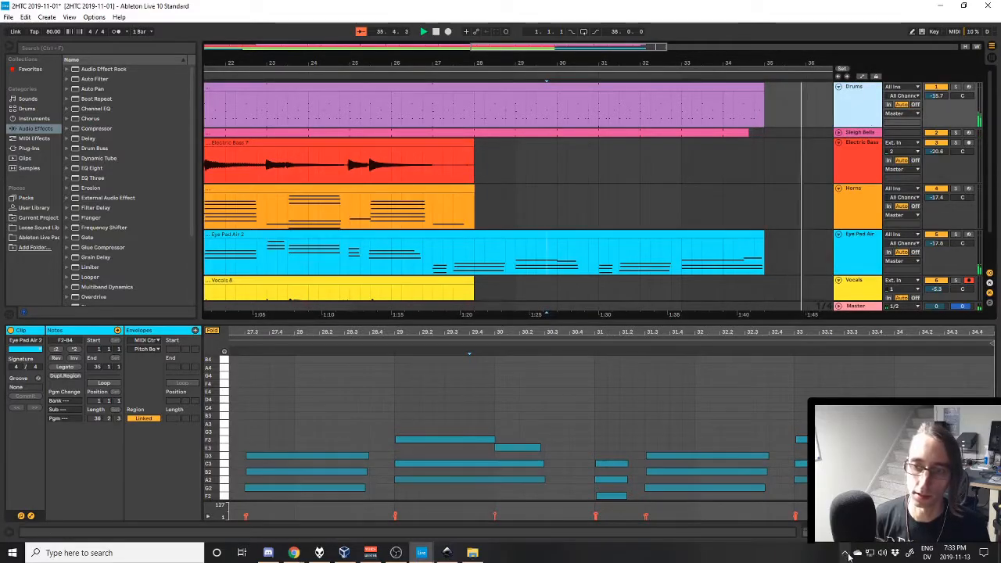
pyautogui.doubleClick(863, 110)
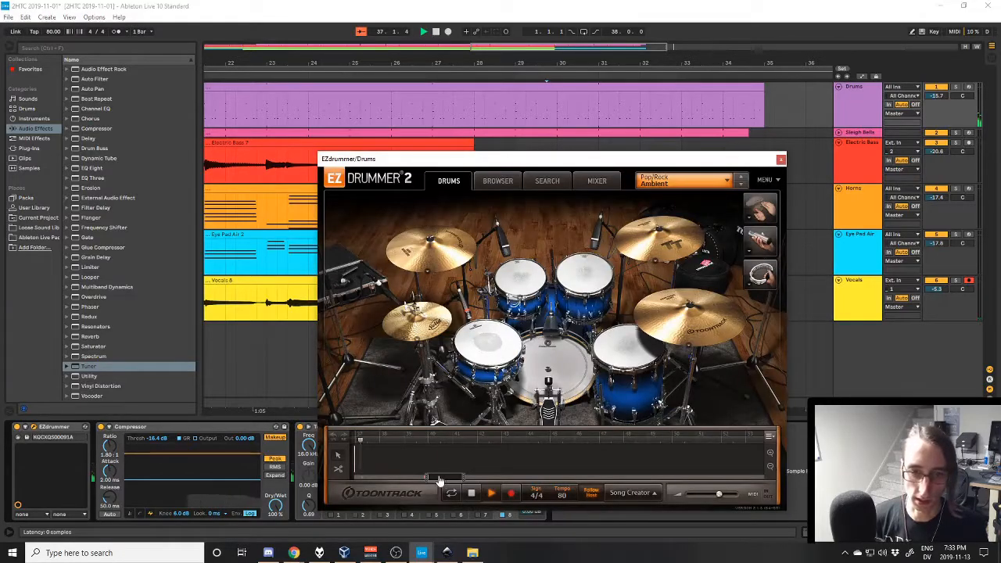
pyautogui.moveTo(450, 480); pyautogui.dragTo(439, 478)
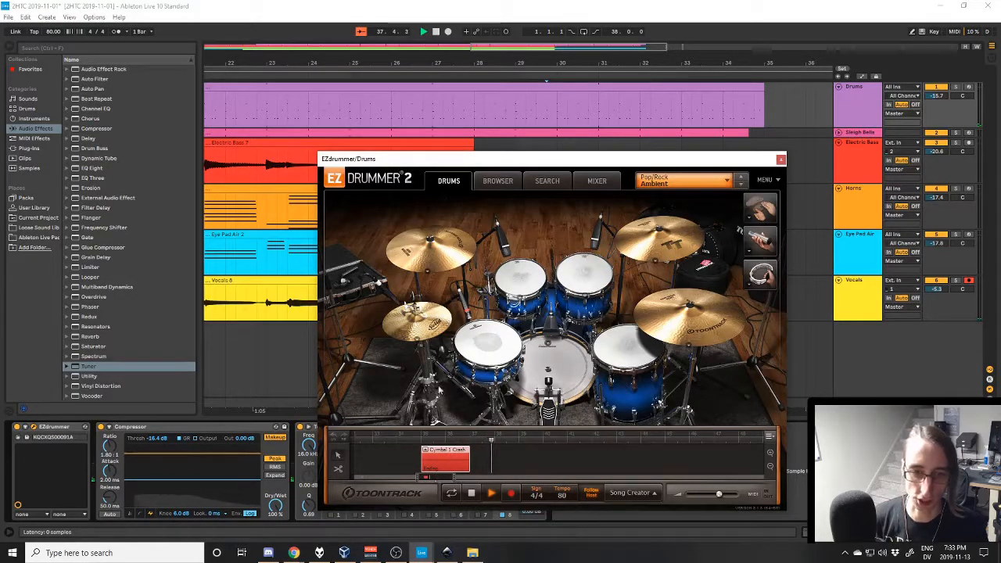
pyautogui.moveTo(603, 158); pyautogui.dragTo(572, 115)
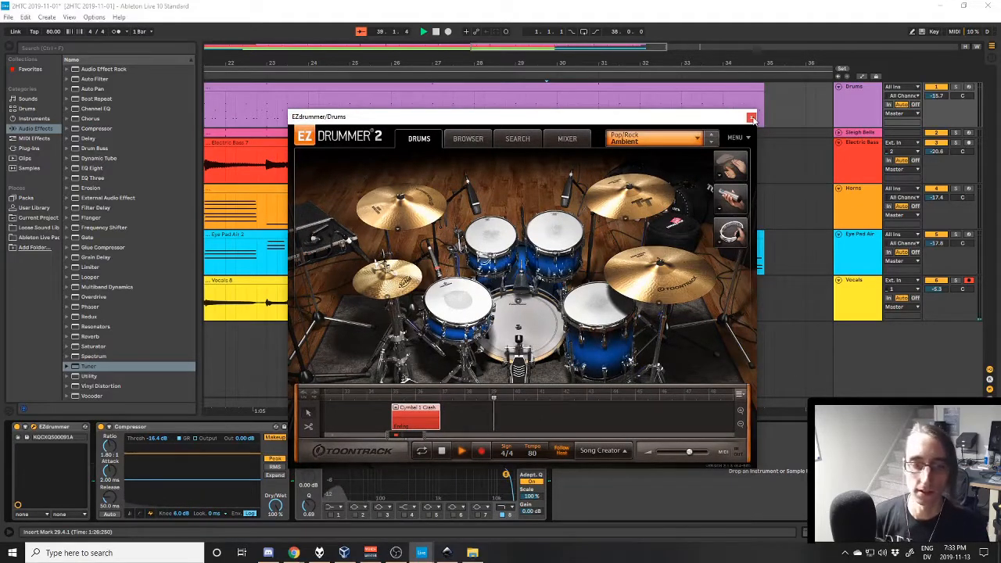
pyautogui.click(752, 119)
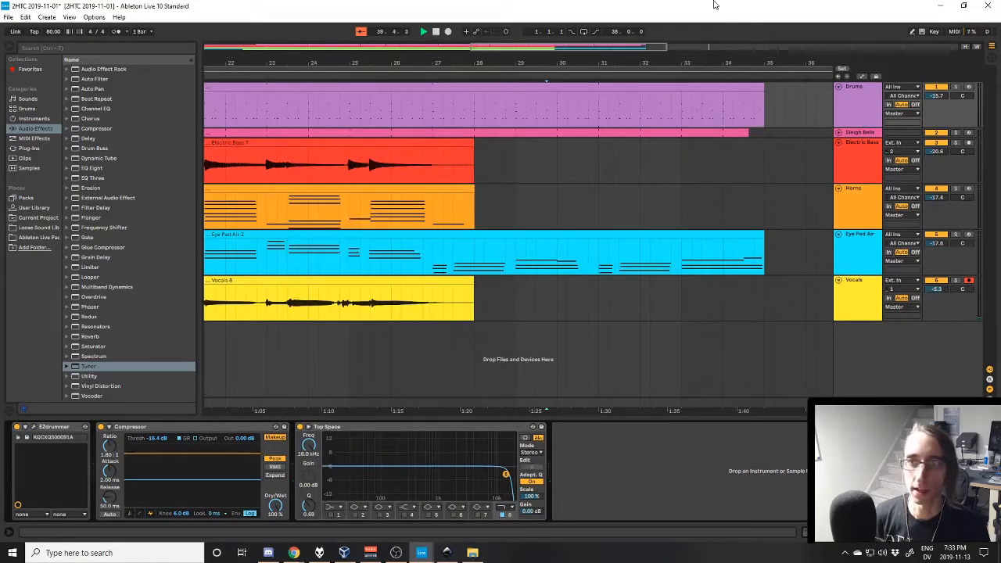
# - Stop the playback and fold the Drums, Electric Bass, Horns, Eye Pad Air and Vocals tracks
pyautogui.click(864, 114)
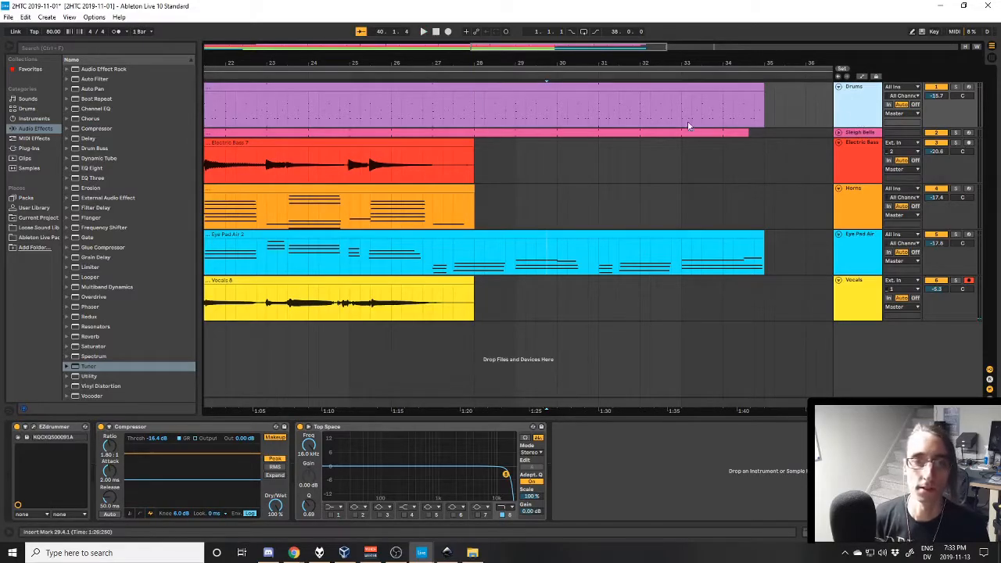
pyautogui.click(838, 87)
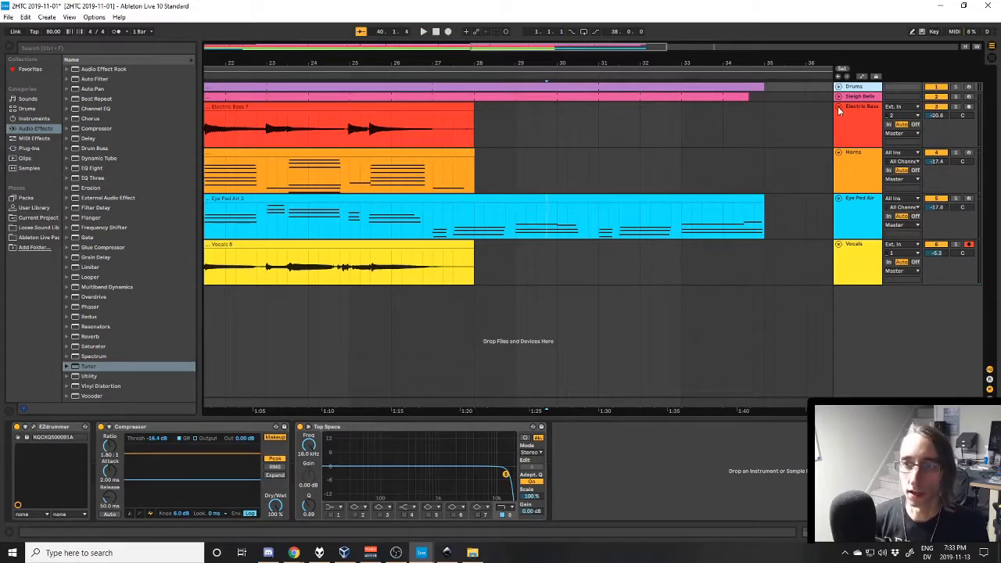
pyautogui.click(838, 107)
pyautogui.click(839, 117)
pyautogui.click(838, 127)
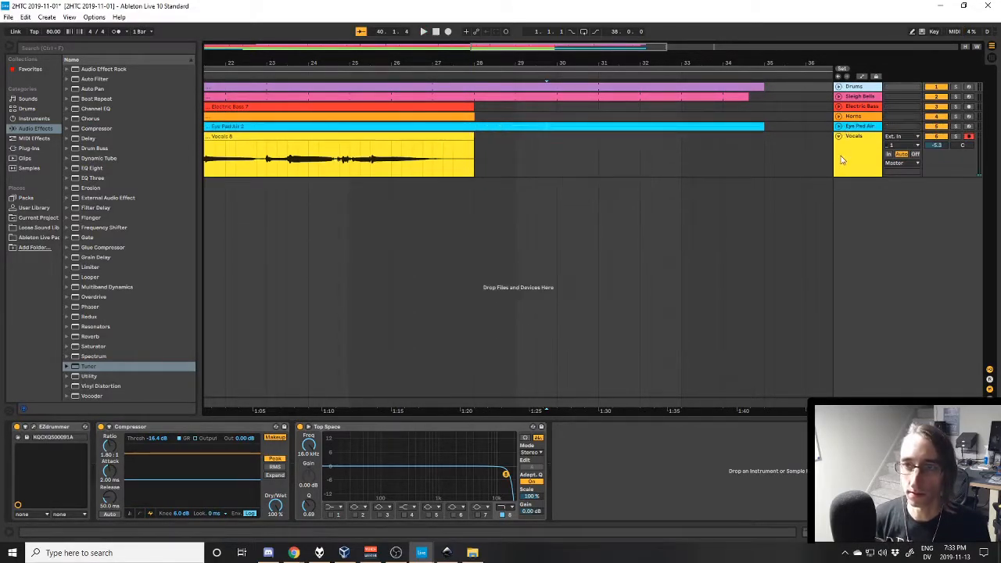
pyautogui.click(839, 136)
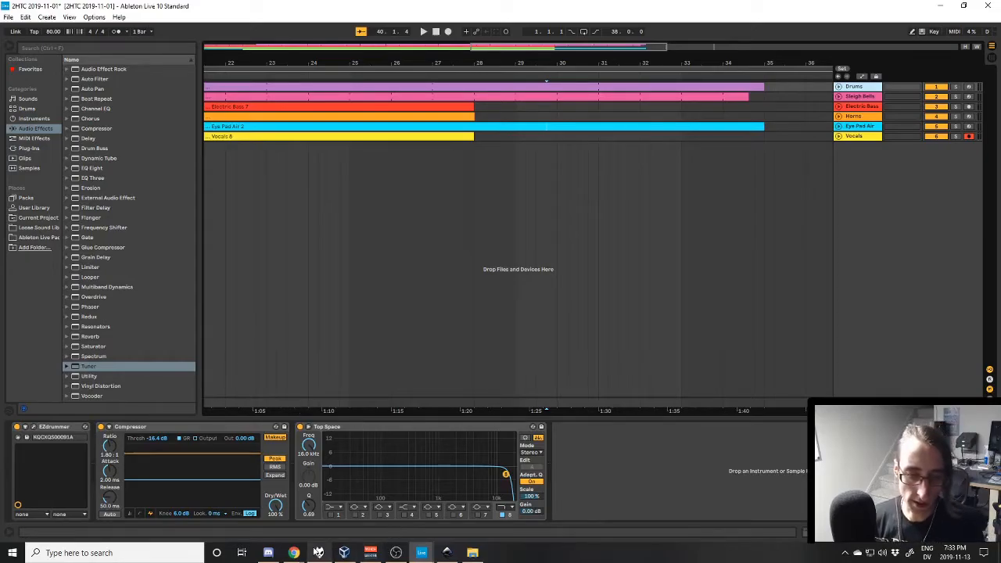
# - Switch to foobar2000 and play the finished track "2019-11-01"
pyautogui.click(319, 554)
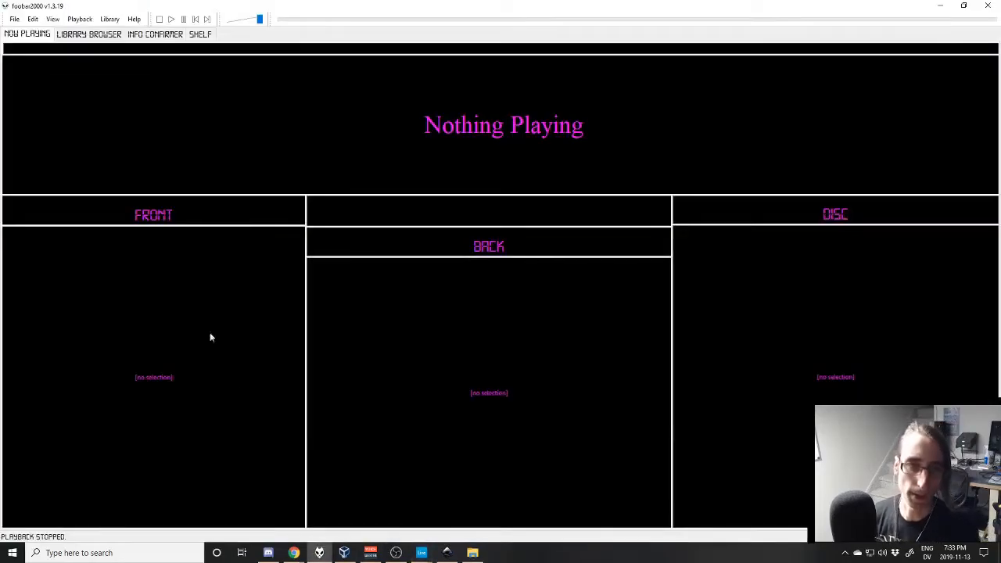
pyautogui.click(171, 19)
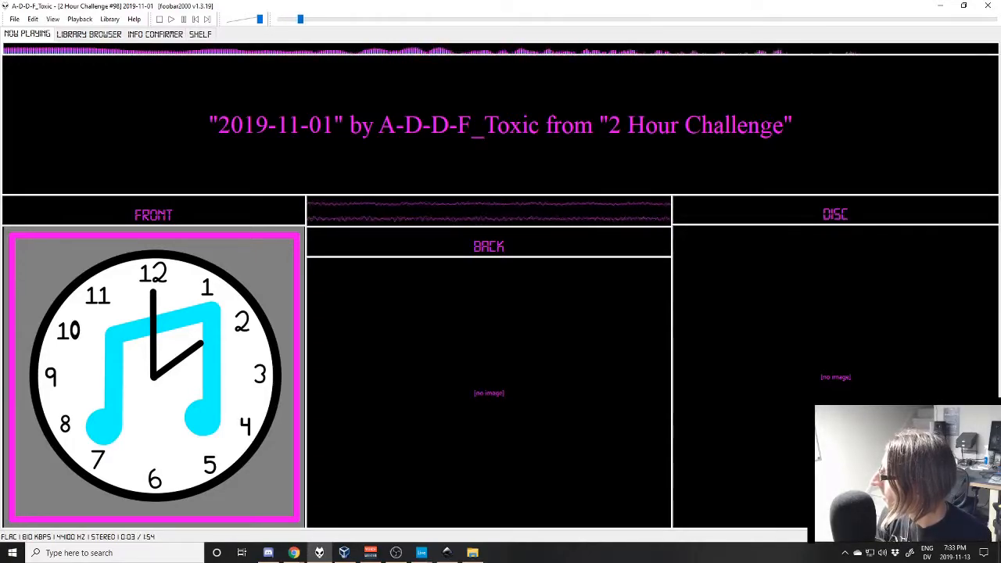
pyautogui.click(370, 553)
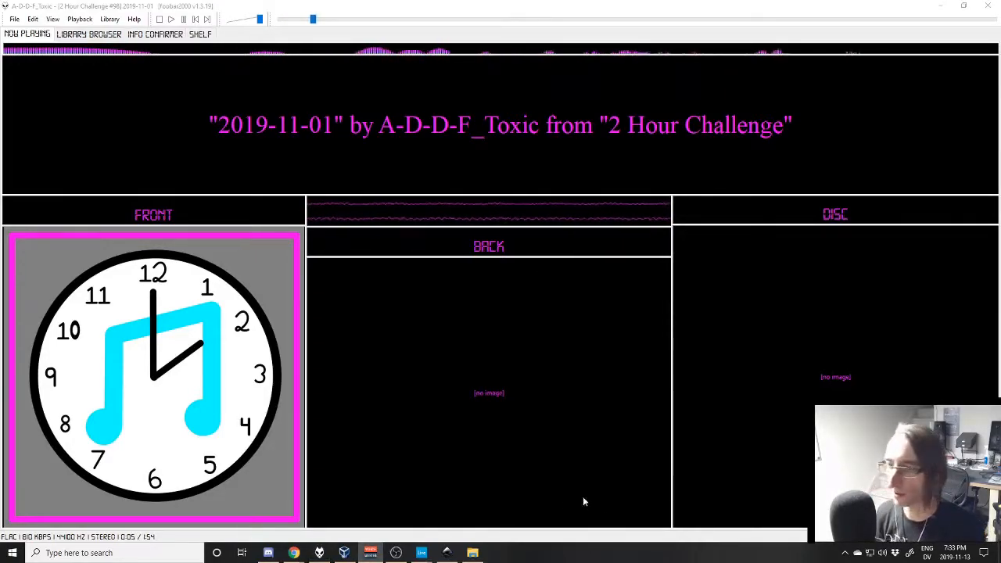
pyautogui.click(374, 508)
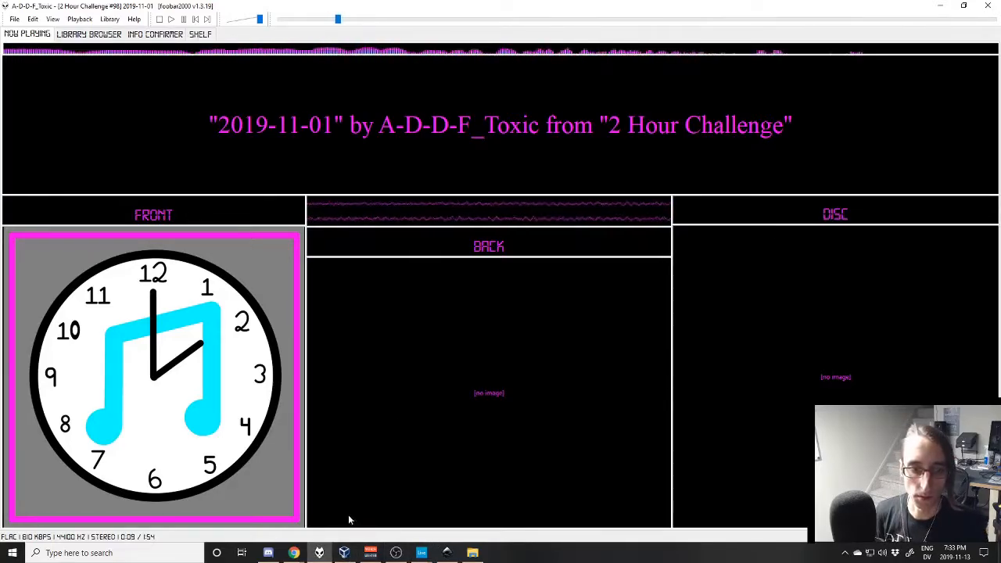
# - Bring up the Sleigh Bells browser window and move it off this screen
pyautogui.moveTo(302, 553)
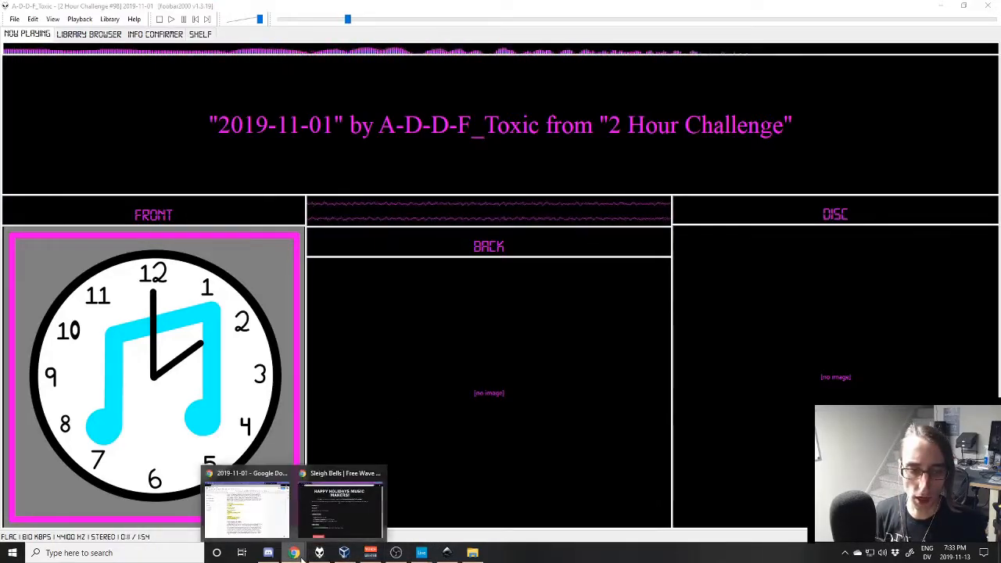
pyautogui.click(352, 518)
pyautogui.moveTo(275, 34); pyautogui.dragTo(1000, 157)
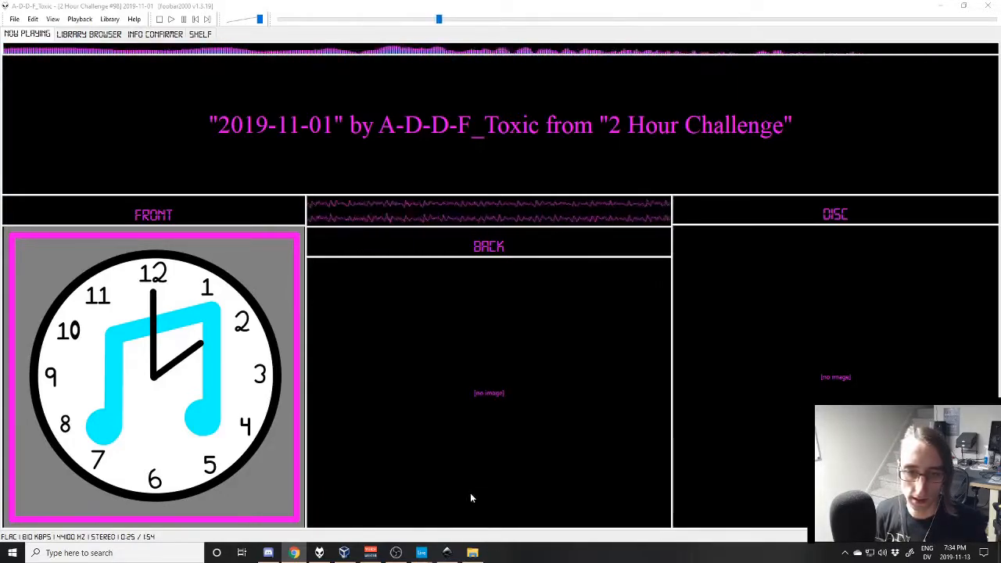
pyautogui.moveTo(321, 553)
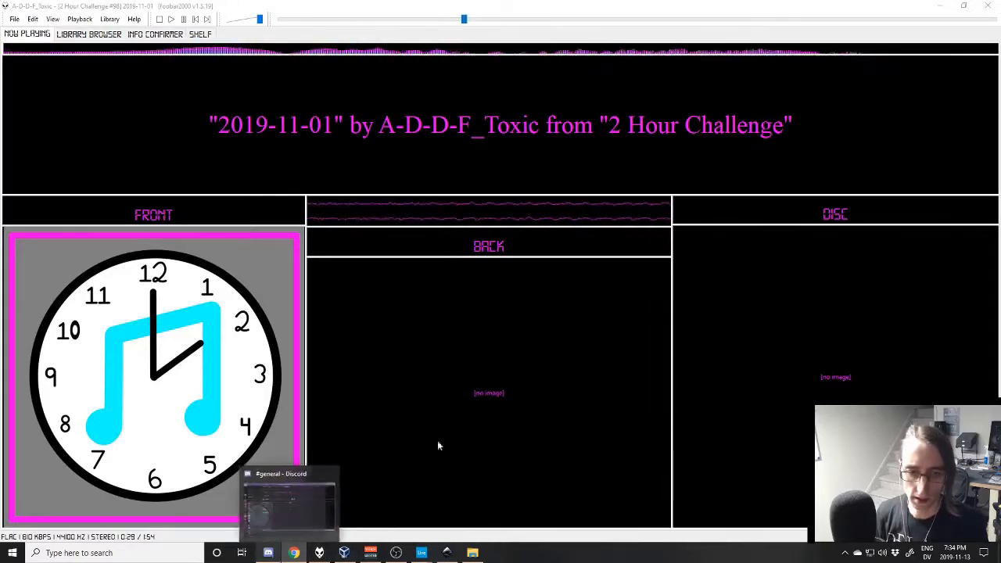
# - Switch to Inkscape and change the date in the template's header to "November 1, 2019"
pyautogui.click(446, 553)
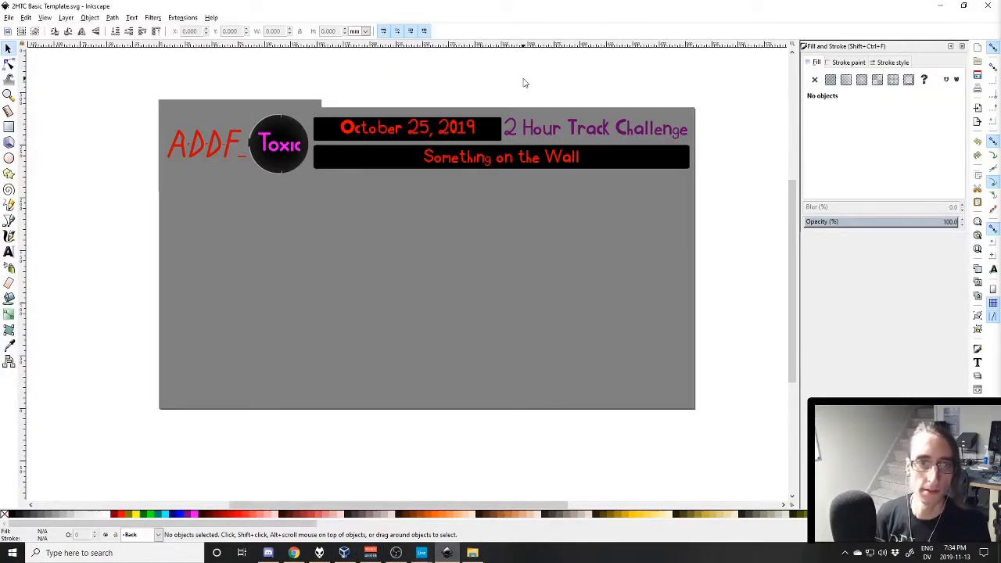
pyautogui.click(419, 137)
pyautogui.press('t')
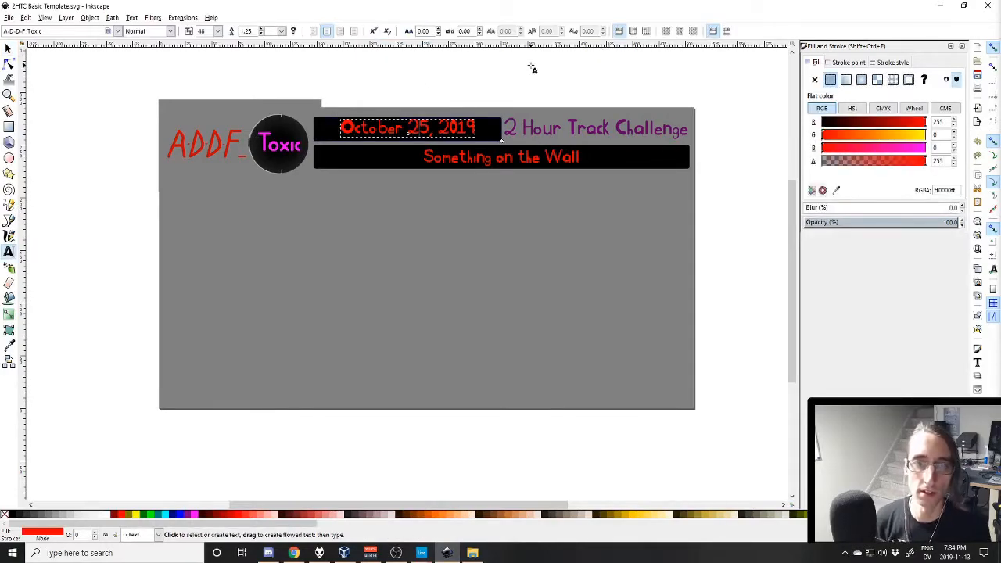
pyautogui.hotkey('ctrl', 'a')
pyautogui.write('November 1')
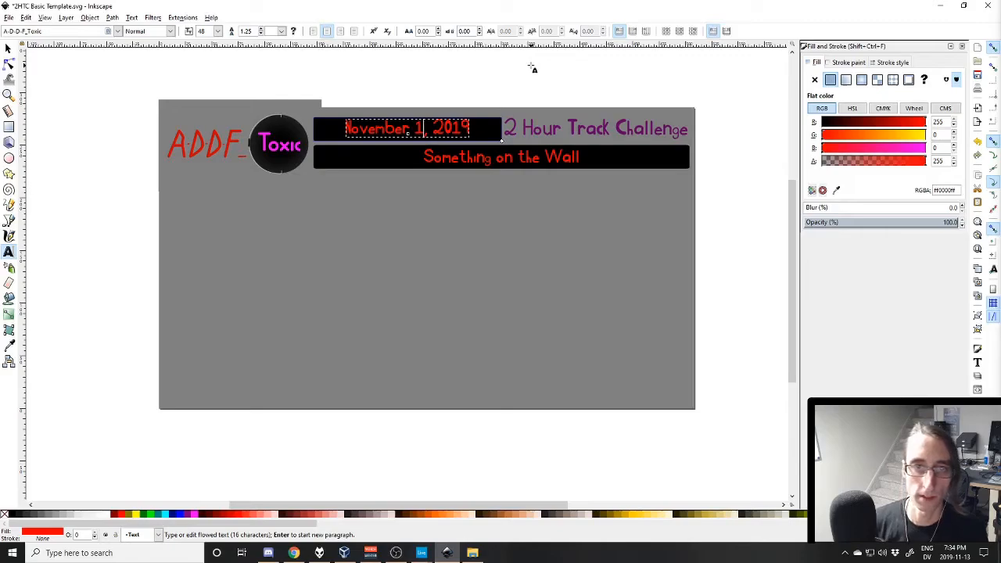
# - Replace the song title below the date with "Two Months of that Dreaded Time of Year" and copy the new title
pyautogui.click(494, 159)
pyautogui.hotkey('ctrl', 'a')
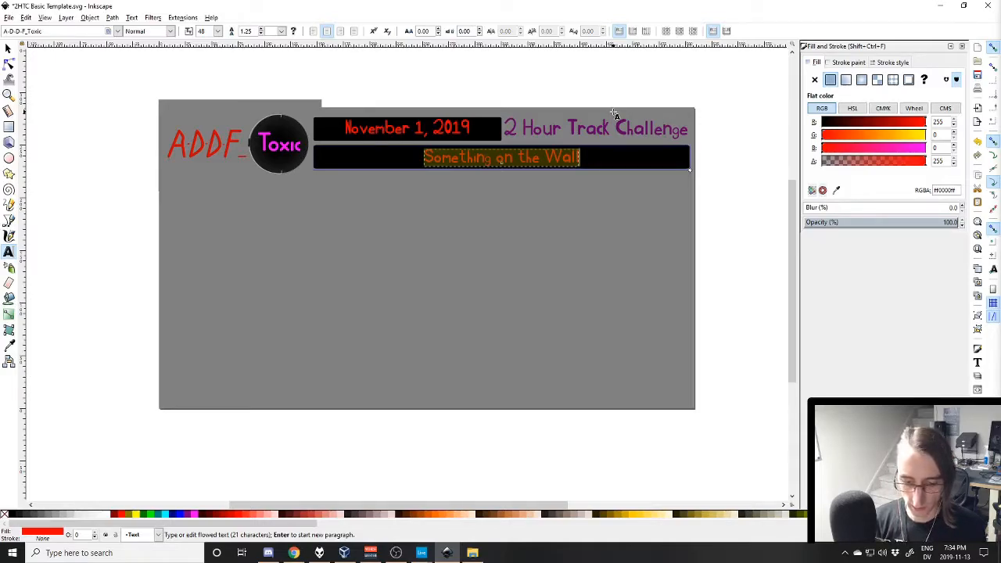
pyautogui.write('Two Months Of')
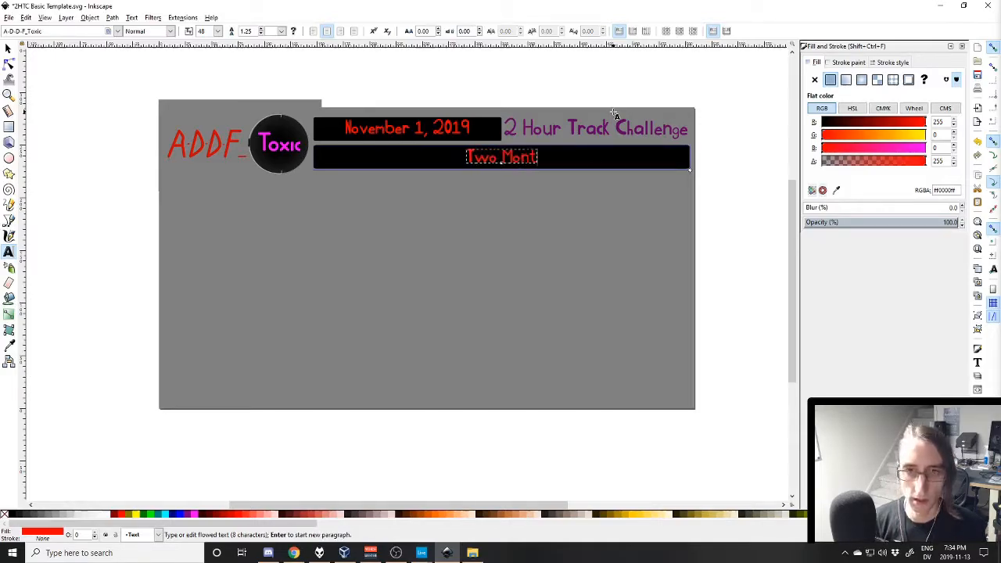
pyautogui.press('BackSpace')
pyautogui.press('BackSpace')
pyautogui.write('of th')
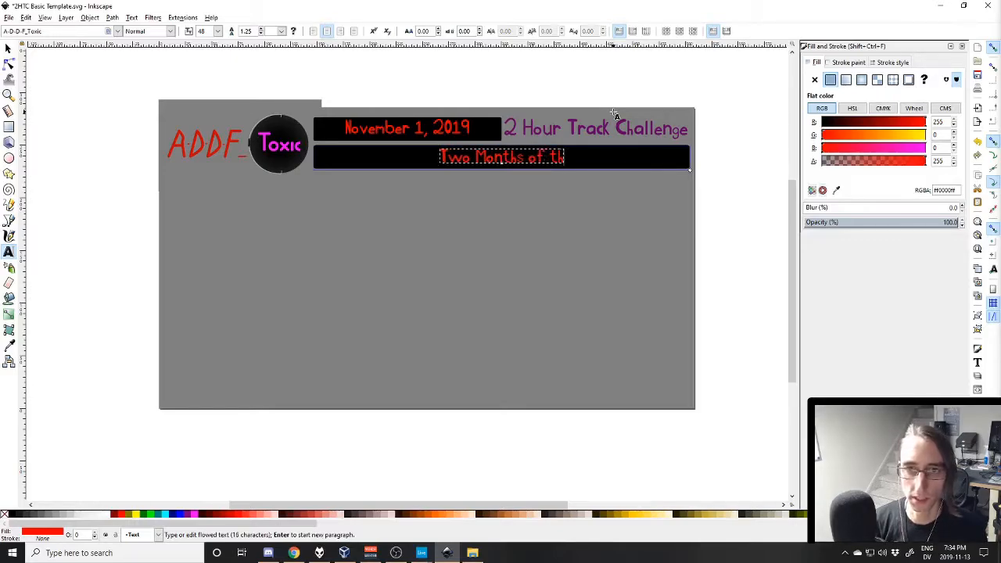
pyautogui.write('at Dreaded T')
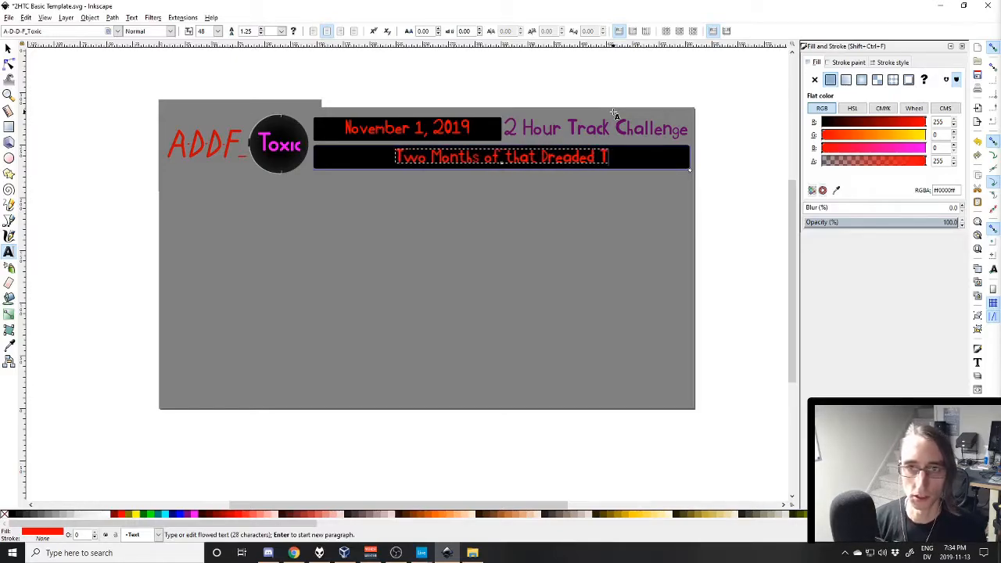
pyautogui.write('ime of Year')
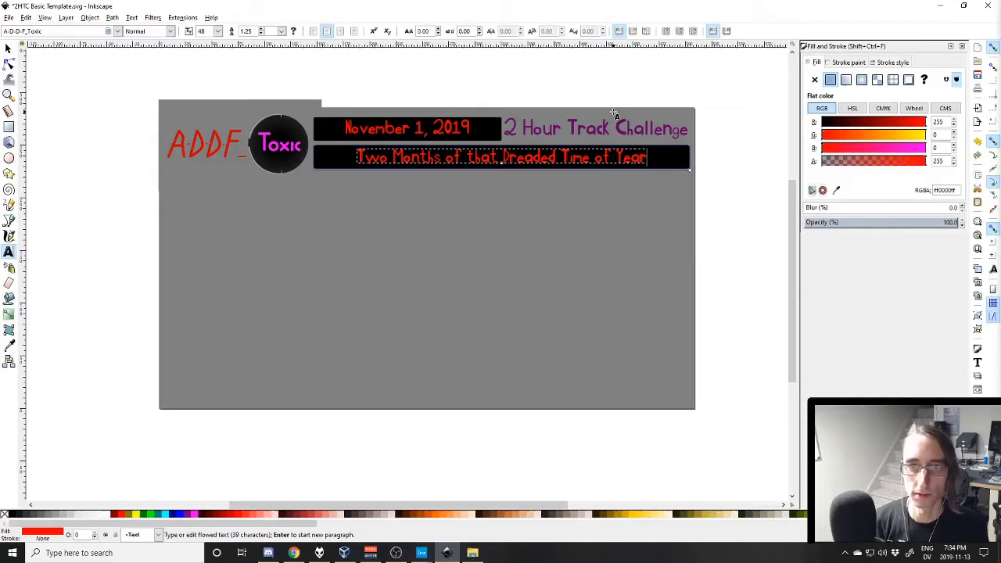
pyautogui.hotkey('ctrl', 'a')
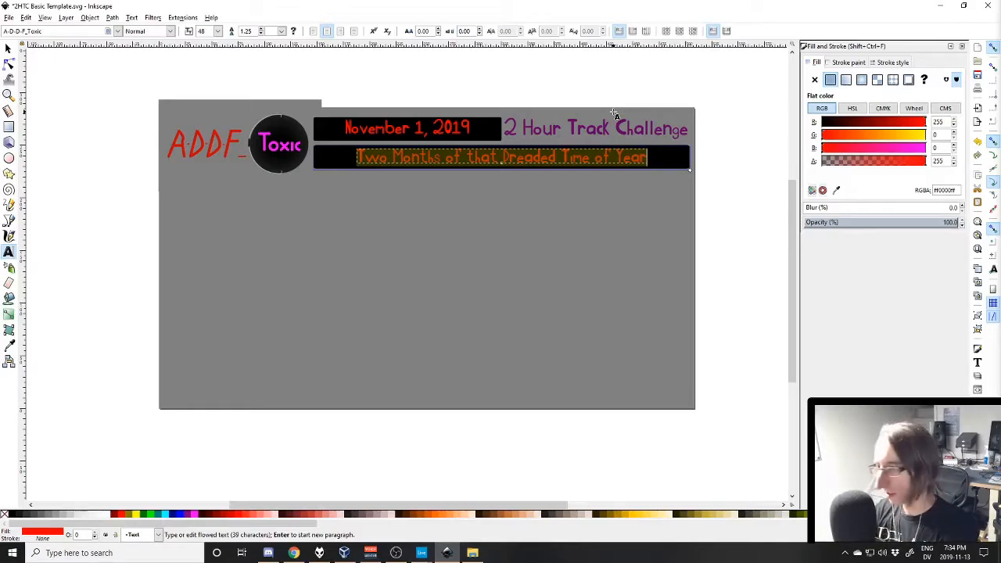
pyautogui.click(8, 47)
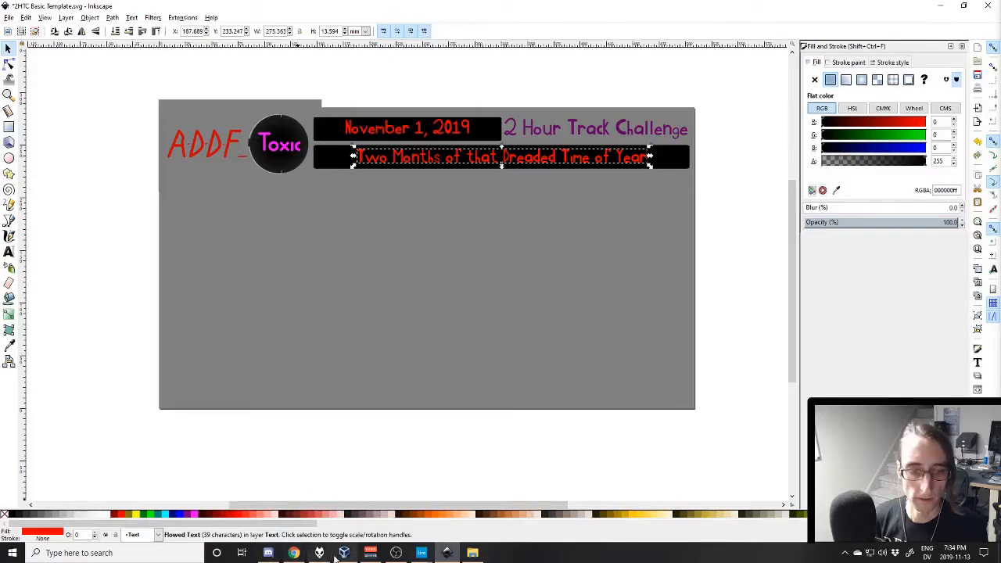
# - In foobar2000, append the copied title in parentheses to the playing track's Track Title "2019-11-01", save the properties, and return to Inkscape
pyautogui.click(321, 553)
pyautogui.hotkey('alt', 'Return')
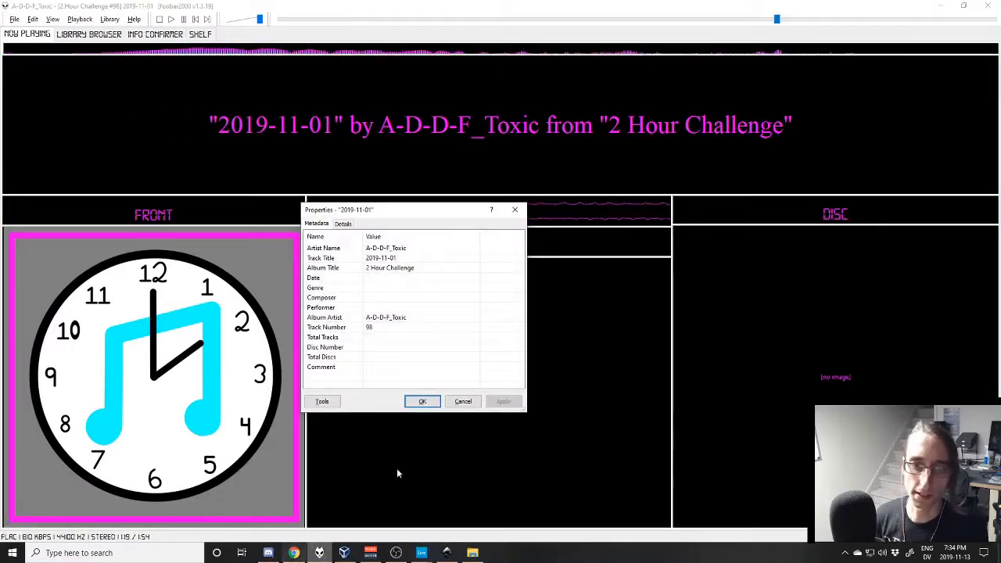
pyautogui.click(468, 258)
pyautogui.click(468, 258)
pyautogui.write('(')
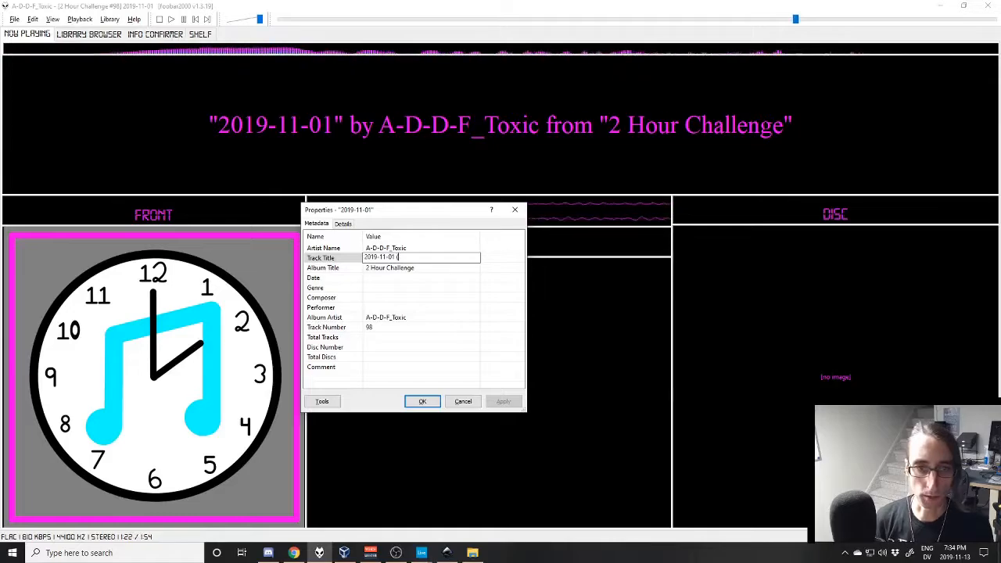
pyautogui.hotkey('ctrl', 'v')
pyautogui.press('Tab')
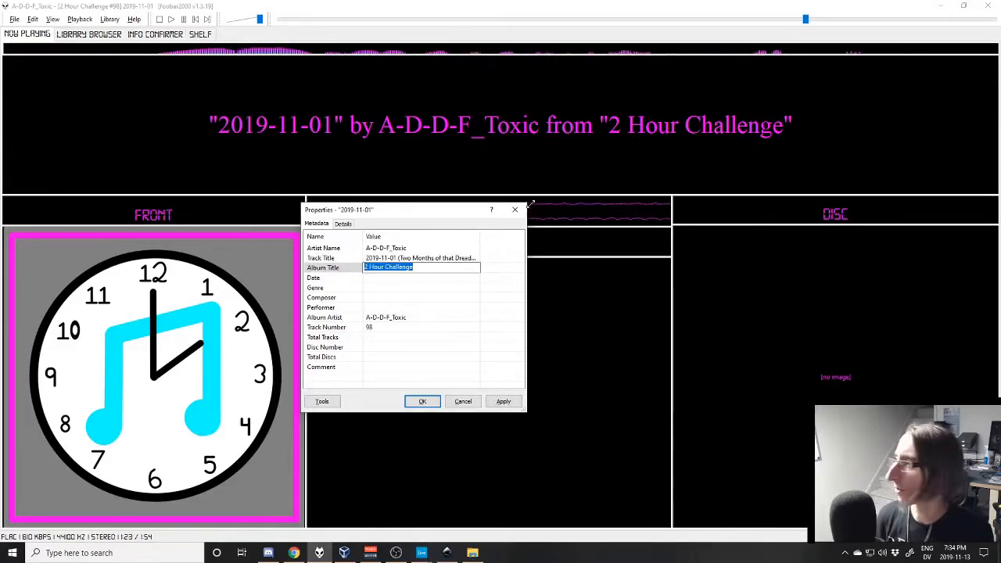
pyautogui.click(421, 401)
pyautogui.hotkey('alt', 'Tab')
pyautogui.hotkey('alt', 'Tab')
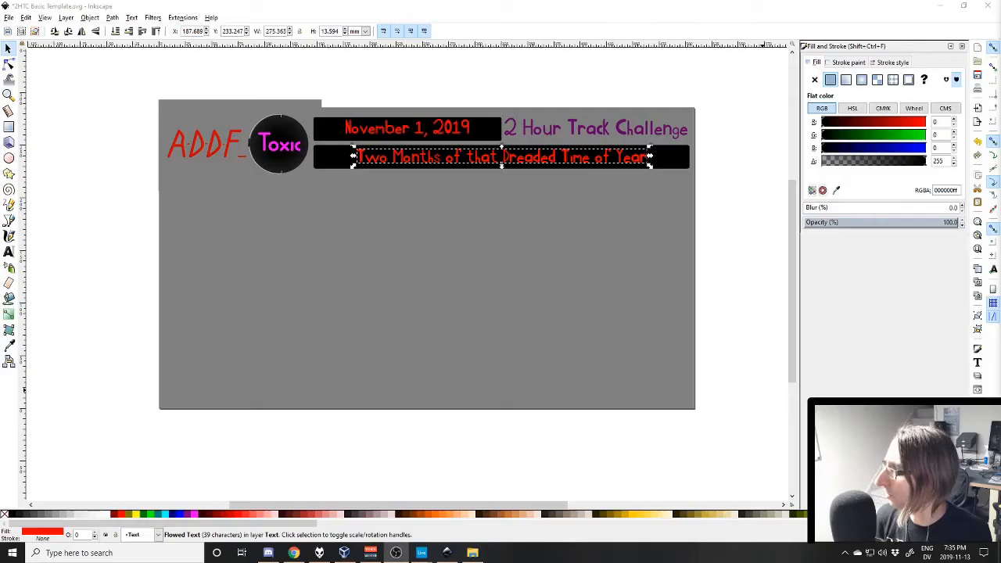